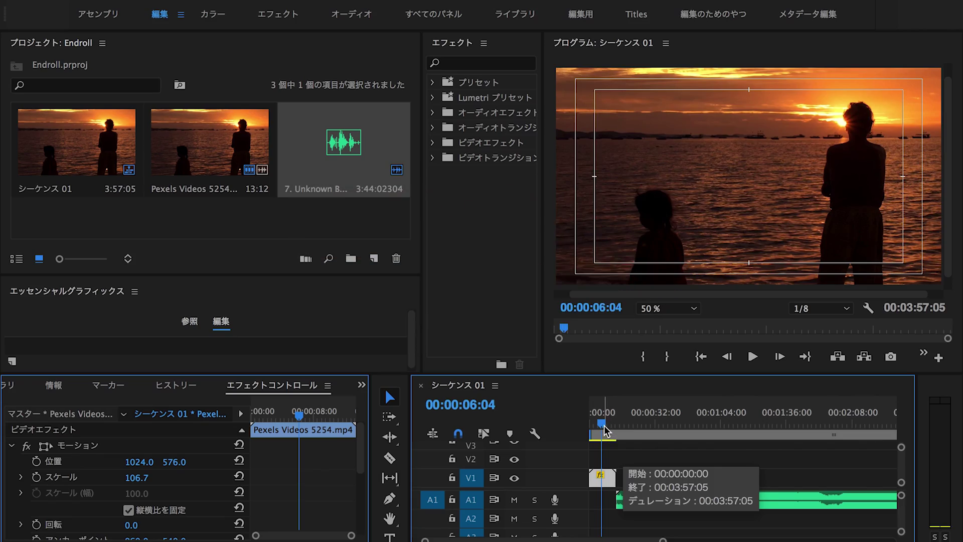
Park the playhead at the sunset clip's end, 00:00:13:11, and bring up File > New.
drag(605, 429, 622, 437)
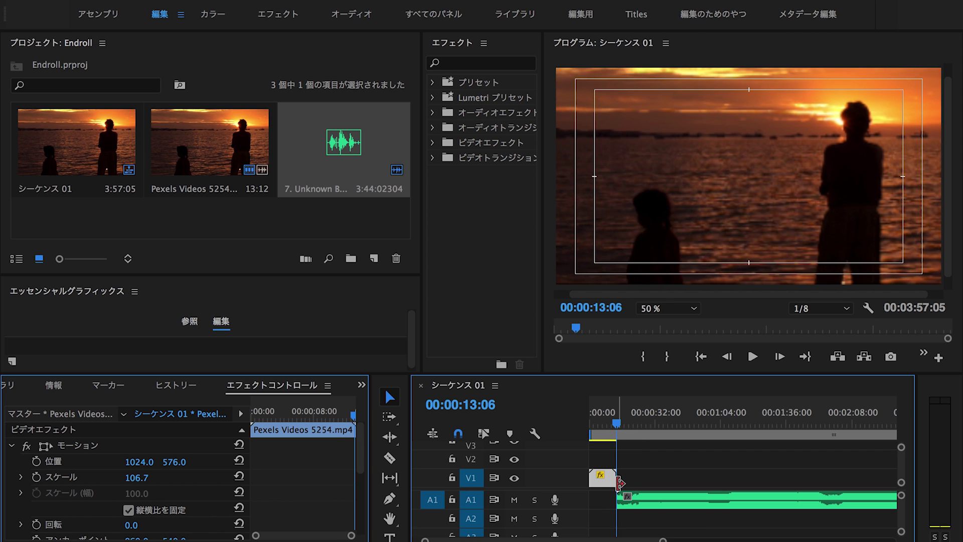
key(=)
scroll(621, 482, up, 2)
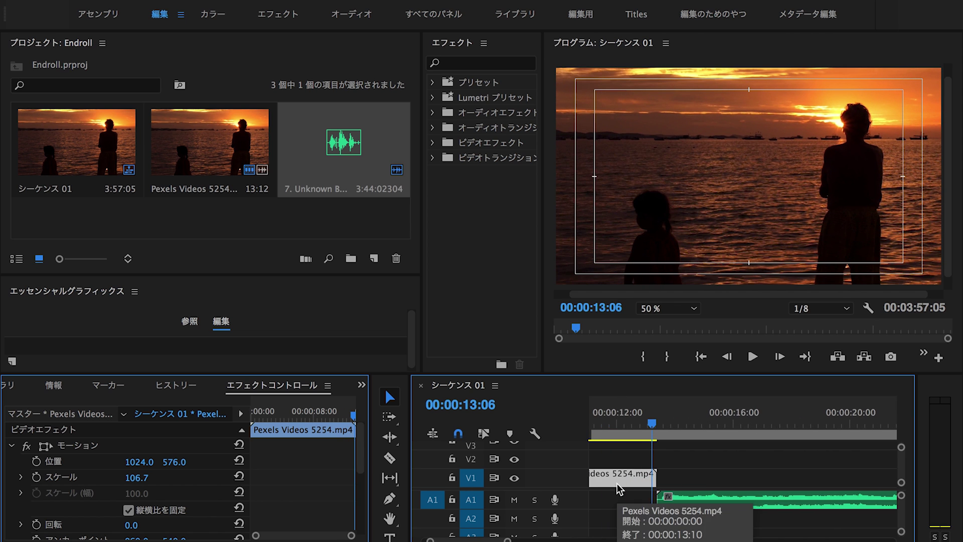
click(657, 427)
key(Left)
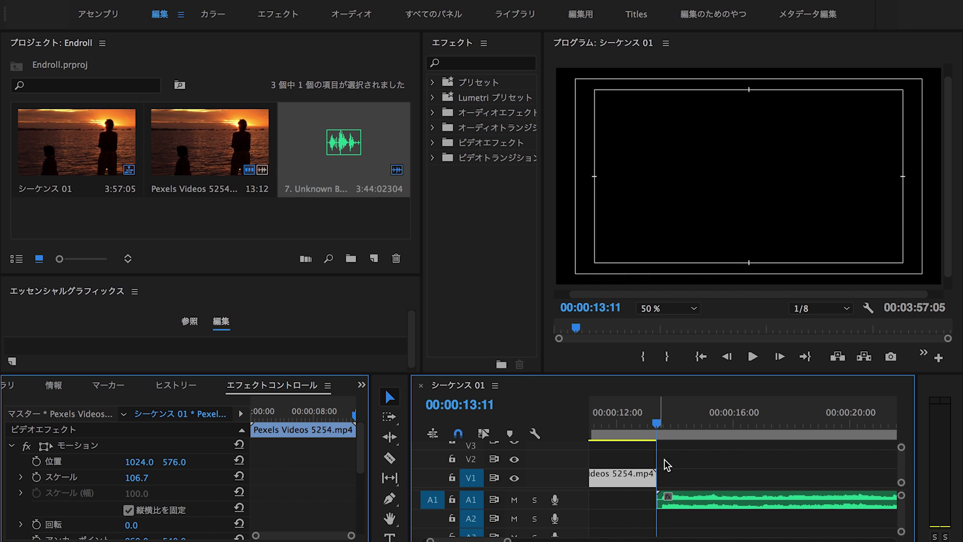
key(=)
key(=)
key(=)
key(=)
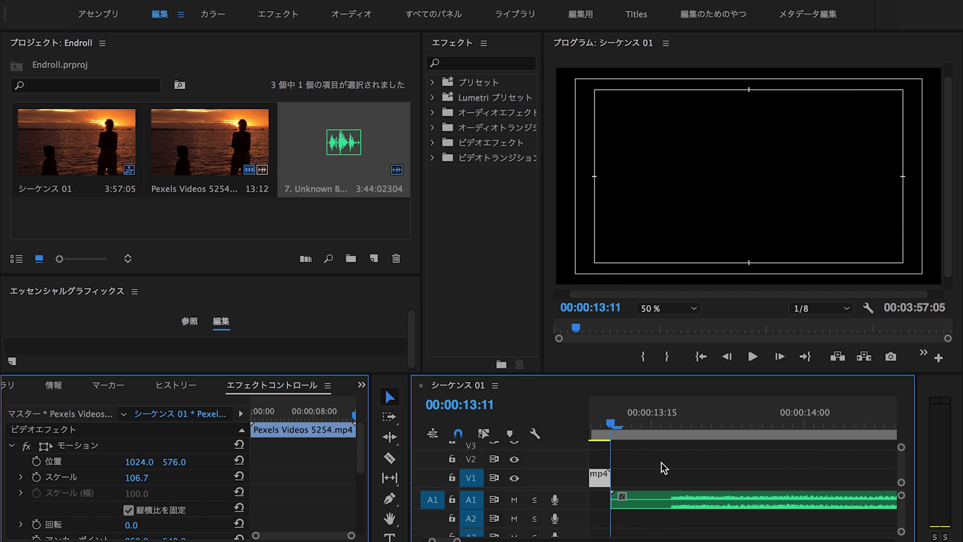
key(minus)
key(minus)
key(minus)
click(92, 20)
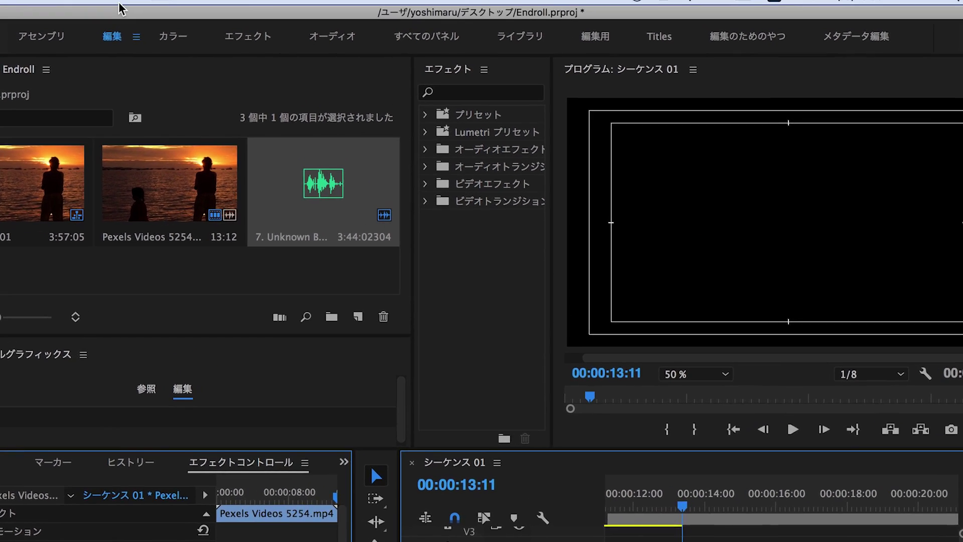
mouse_move(85, 34)
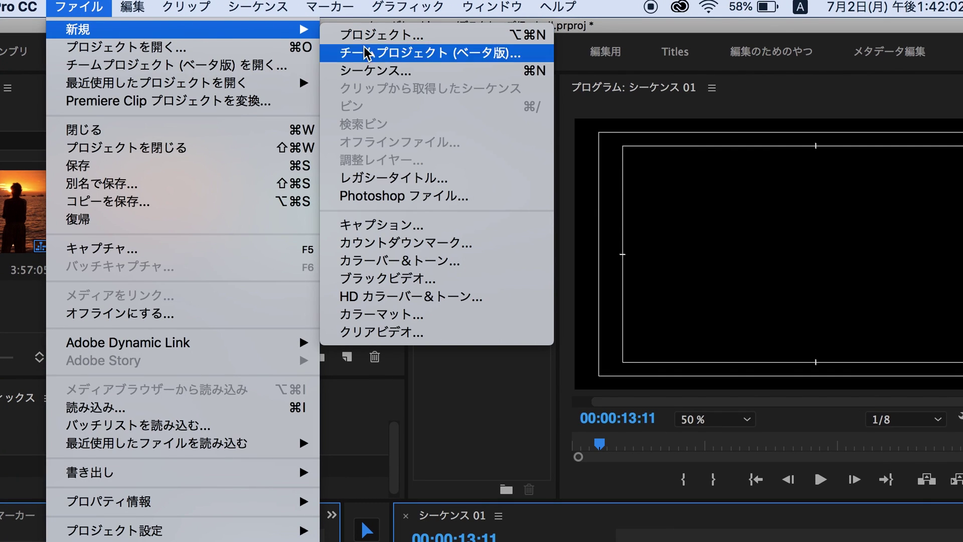
Create a new legacy title named Endroll.
click(383, 179)
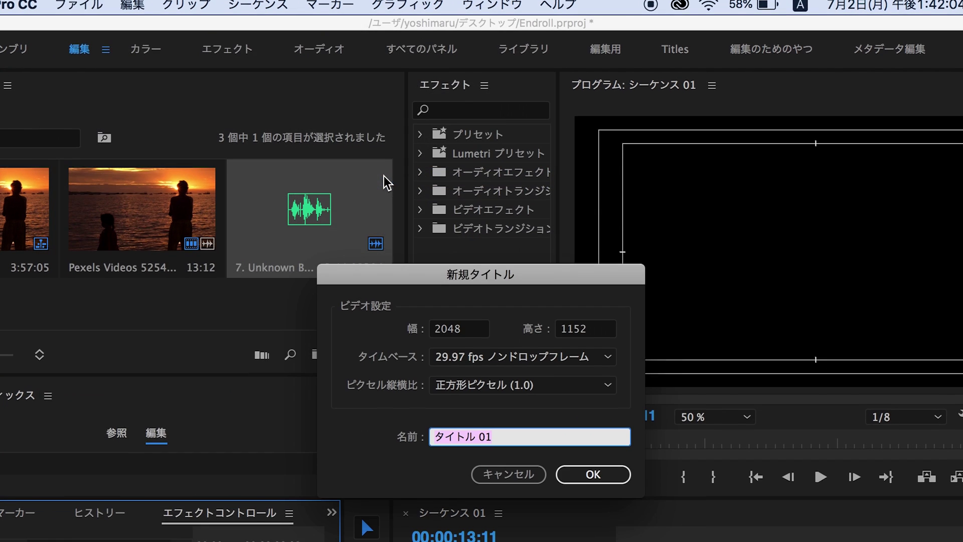
text(Endroll)
key(Return)
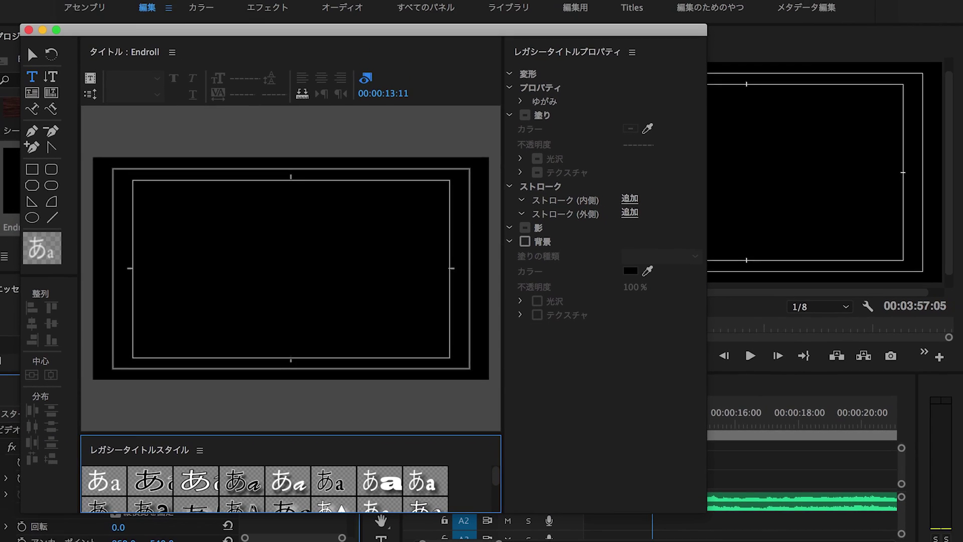
Move and enlarge the title editor window, then confirm the title's Roll/Crawl Options.
drag(434, 57, 400, 13)
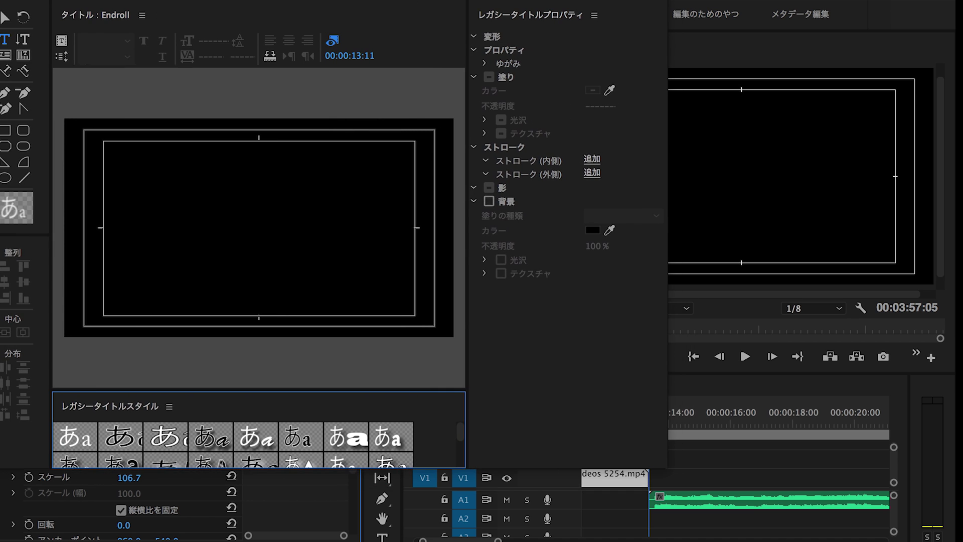
drag(665, 468, 710, 541)
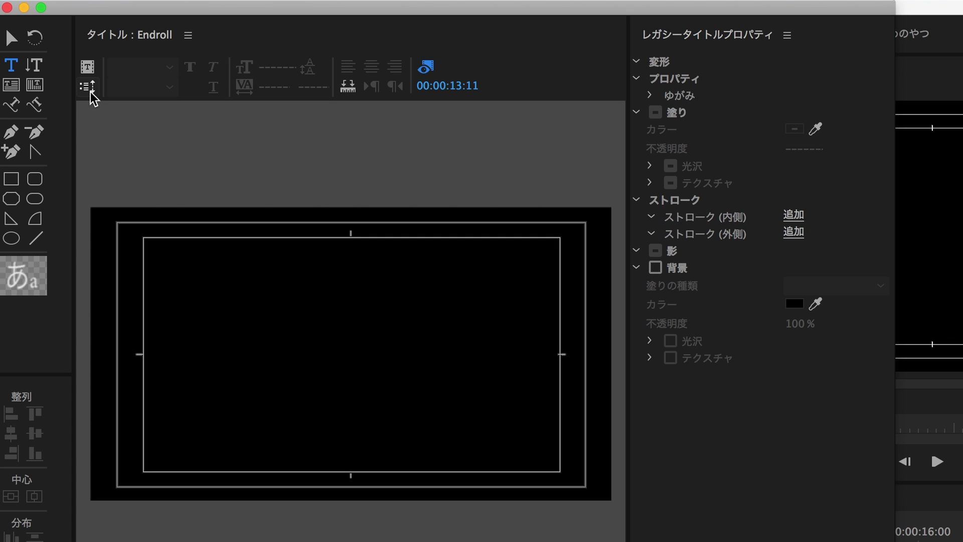
click(89, 88)
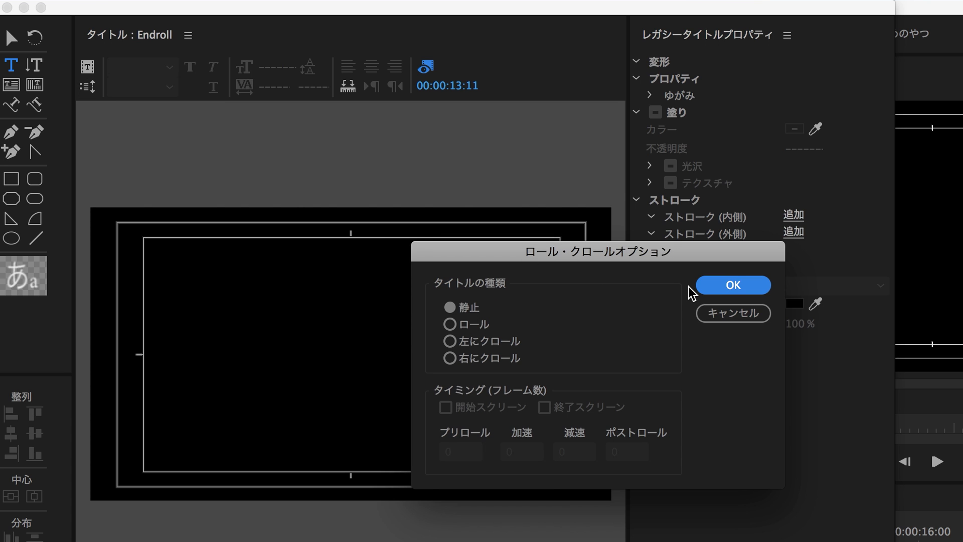
click(719, 290)
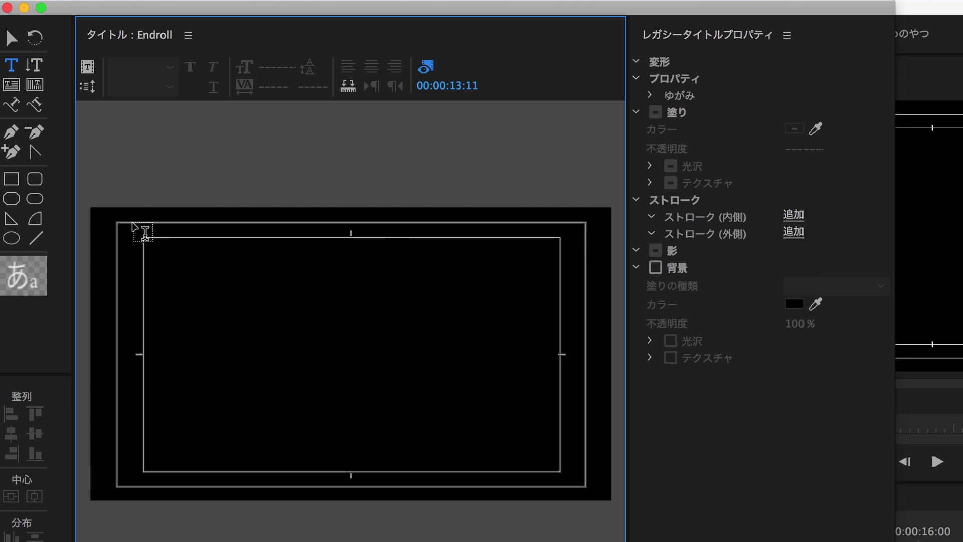
Draw an area text box over the left of the Endroll canvas and trim its right edge slightly.
mouse_move(126, 213)
mouse_down()
mouse_move(368, 495)
mouse_move(353, 494)
mouse_up()
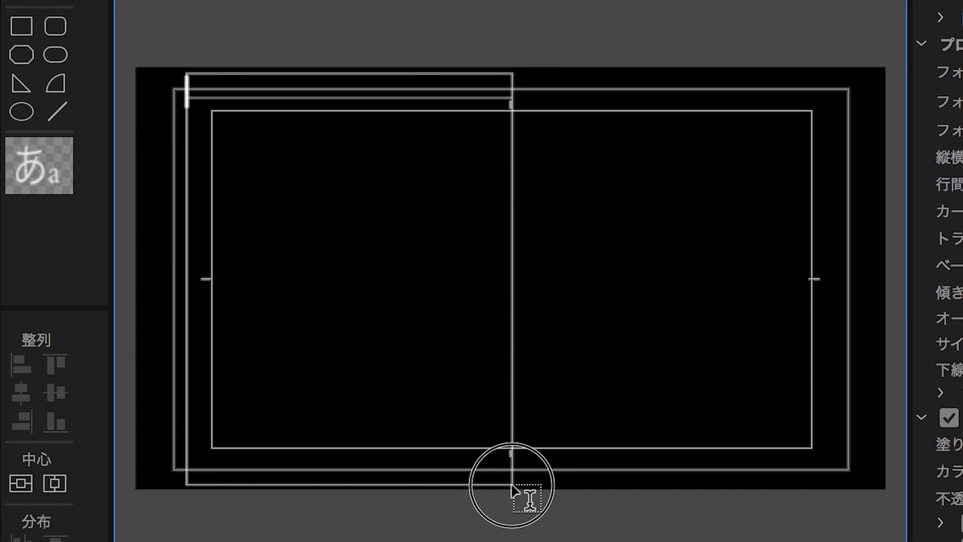
drag(512, 489, 510, 481)
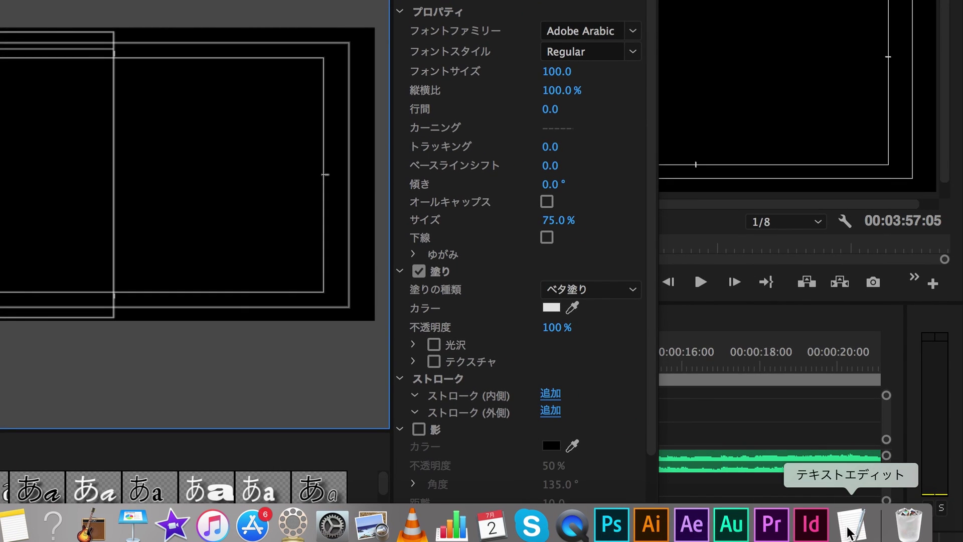
Copy the role lines 監督 through 特殊効果 from TextEdit and paste them into the title's text box.
click(849, 531)
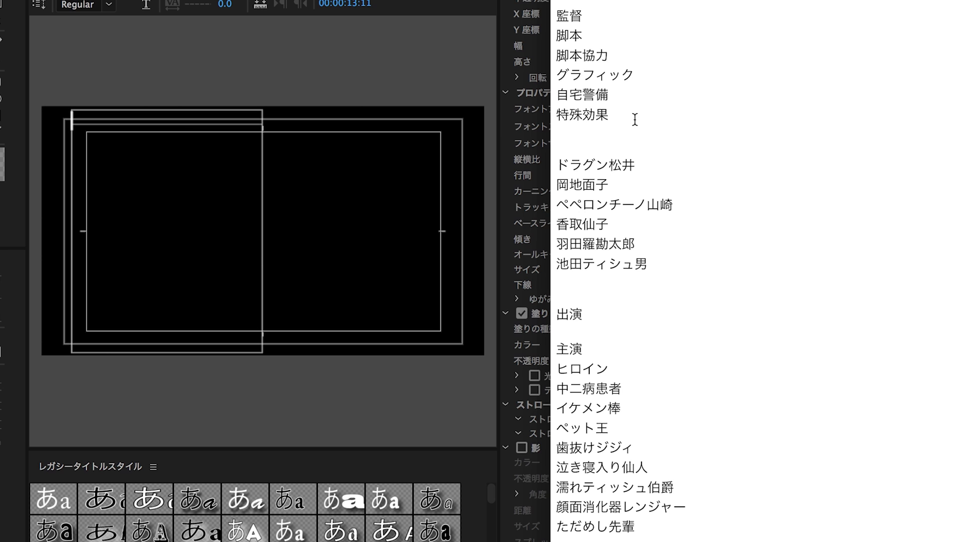
drag(614, 111, 552, 11)
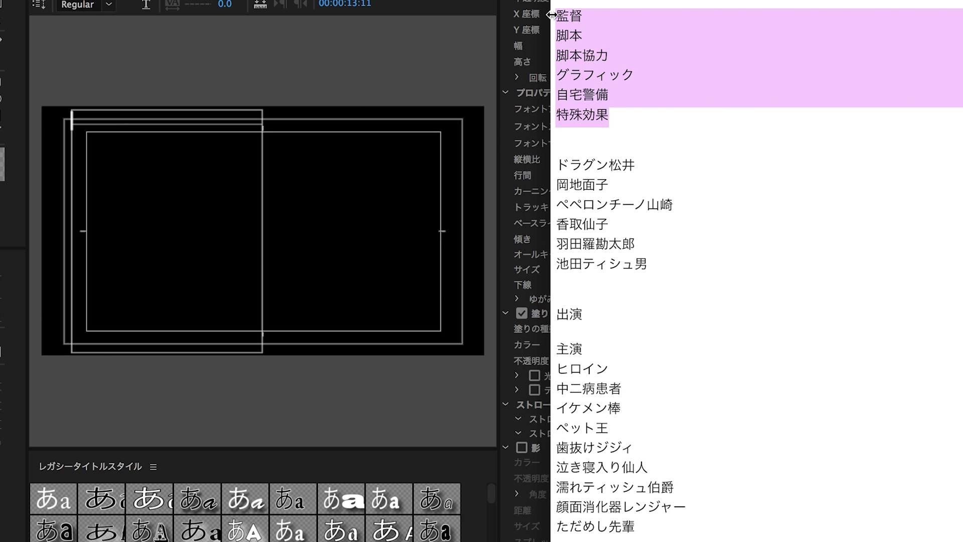
click(190, 121)
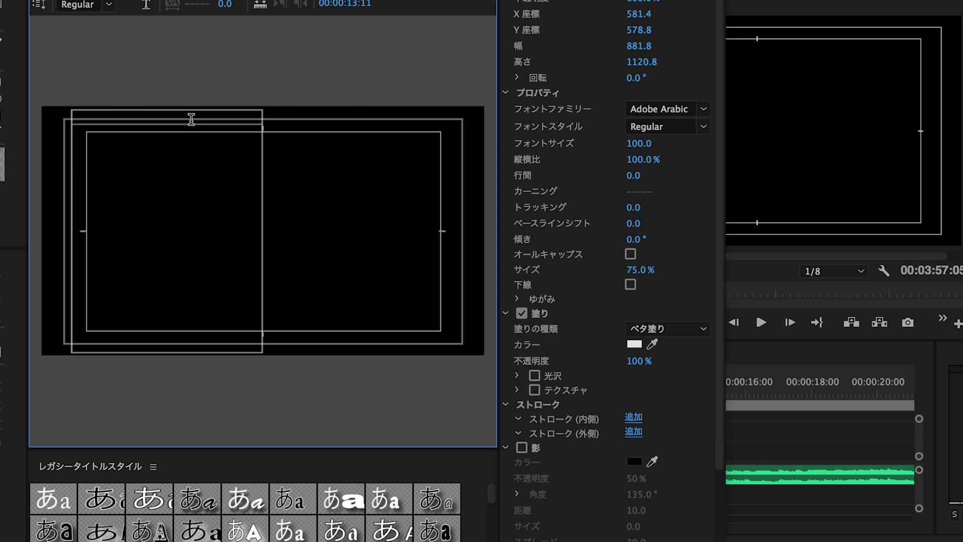
text(監督 脚本 脚本協力 グラフィック 自宅警備 特殊効果)
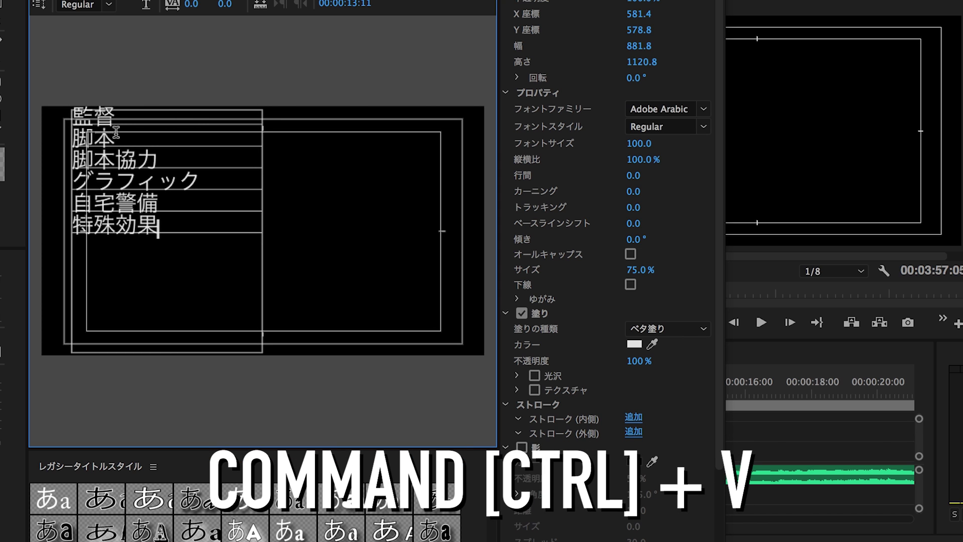
Set all the role text in the ヒラギノ角ゴシック font family.
key(ctrl+a)
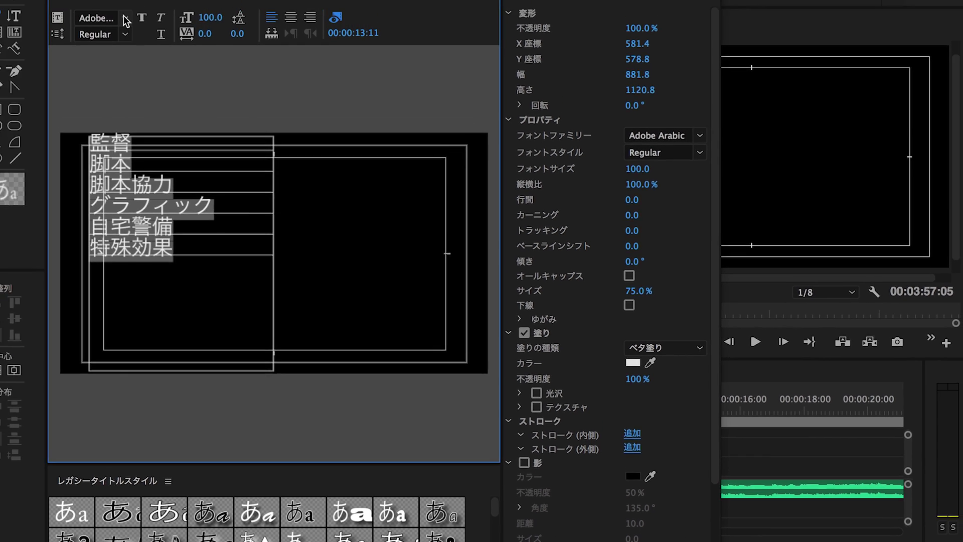
click(135, 40)
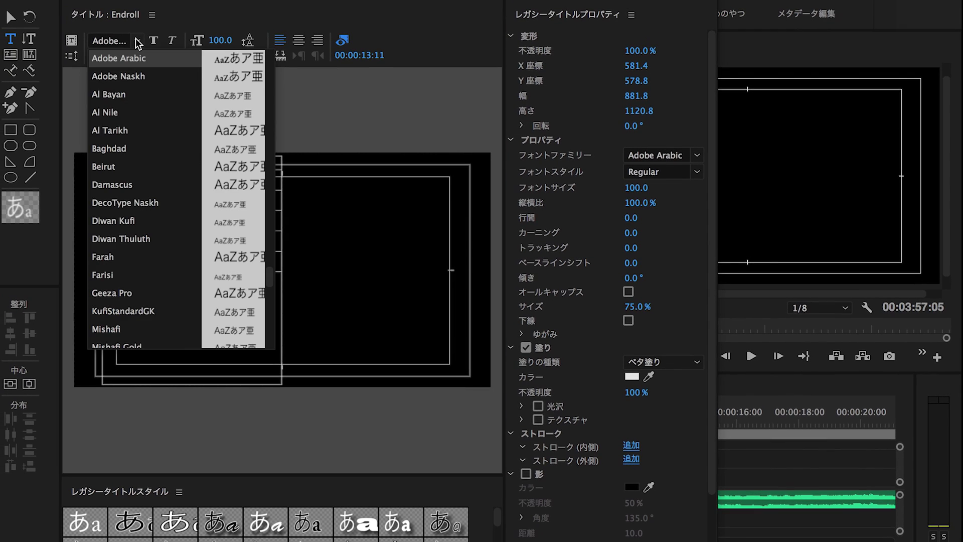
scroll(131, 223, down, 3)
scroll(108, 301, down, 5)
scroll(121, 311, down, 5)
scroll(122, 316, down, 4)
scroll(122, 301, down, 5)
scroll(122, 201, up, 2)
click(121, 160)
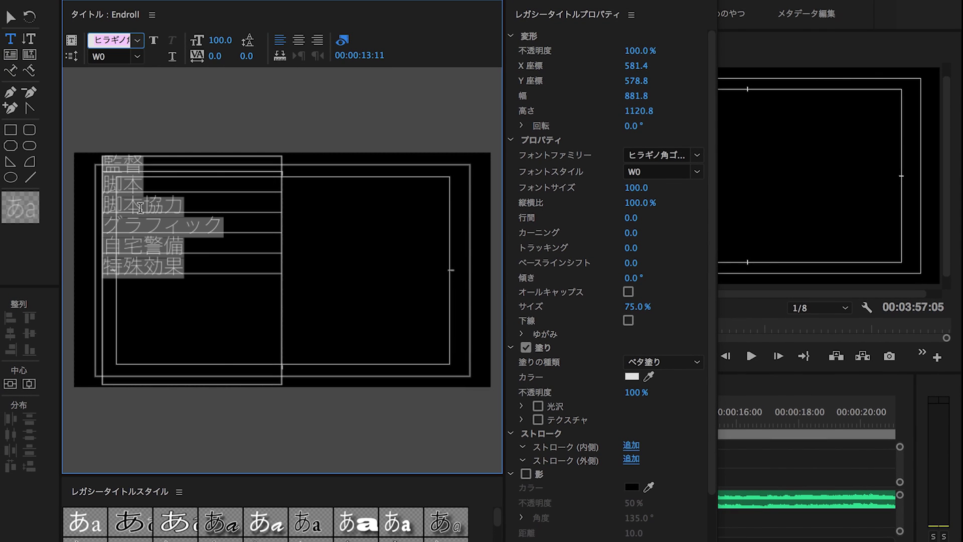
Give the role lines size 30, leading 15, right alignment and the W4 weight.
drag(215, 46, 180, 46)
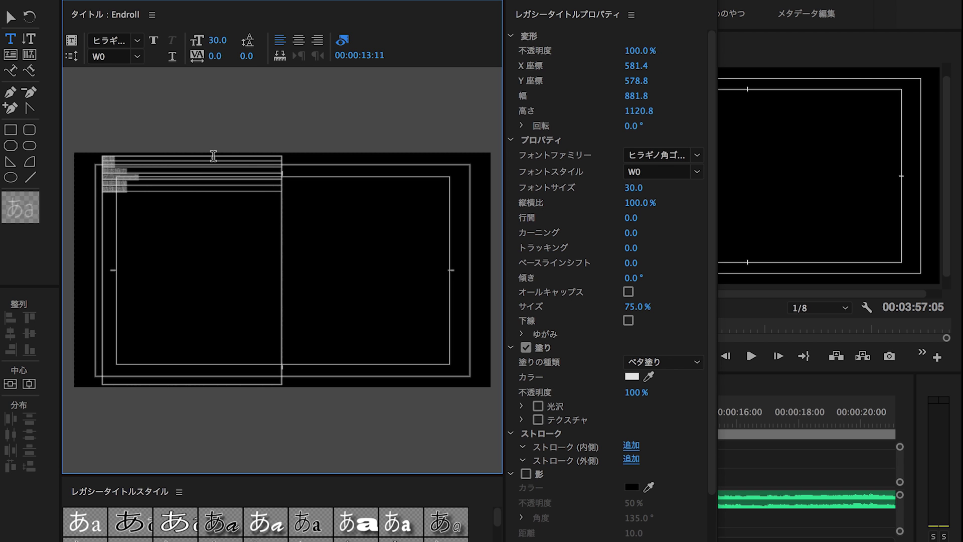
drag(246, 56, 282, 61)
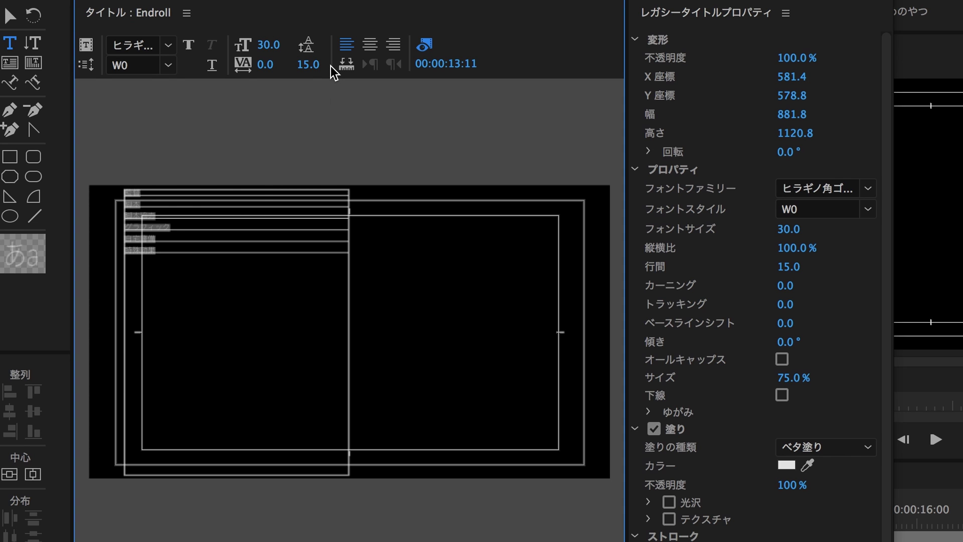
click(394, 46)
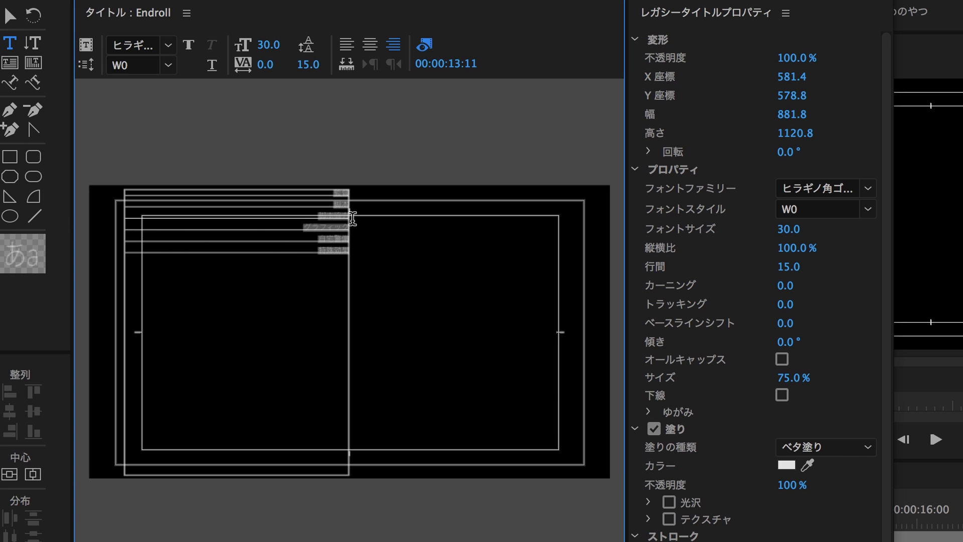
click(168, 66)
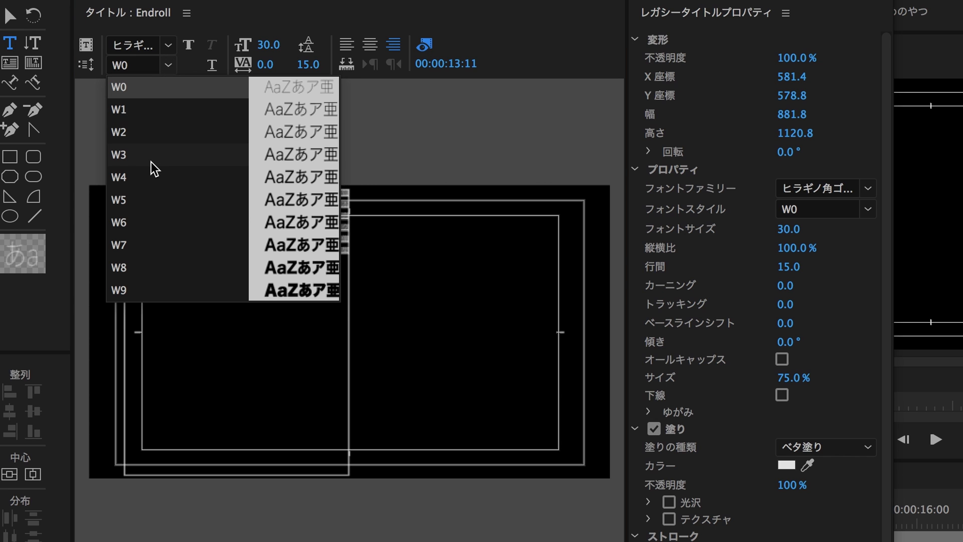
click(152, 178)
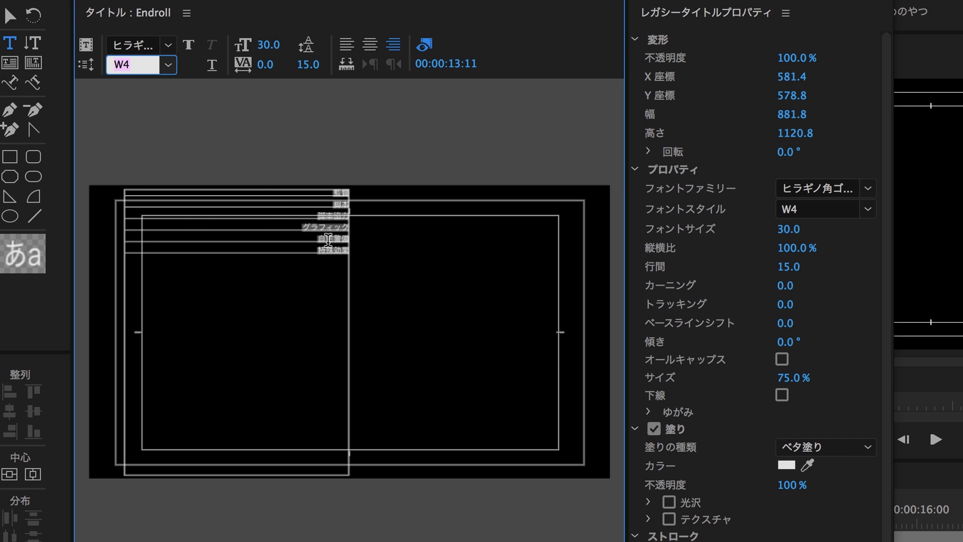
Duplicate the role text box toward the right side of the frame.
click(13, 19)
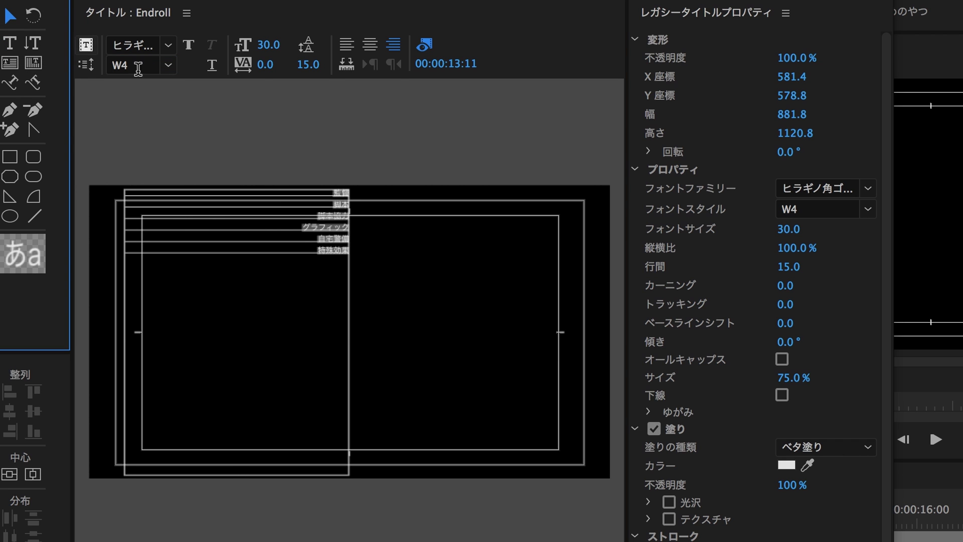
click(364, 143)
drag(347, 251, 469, 243)
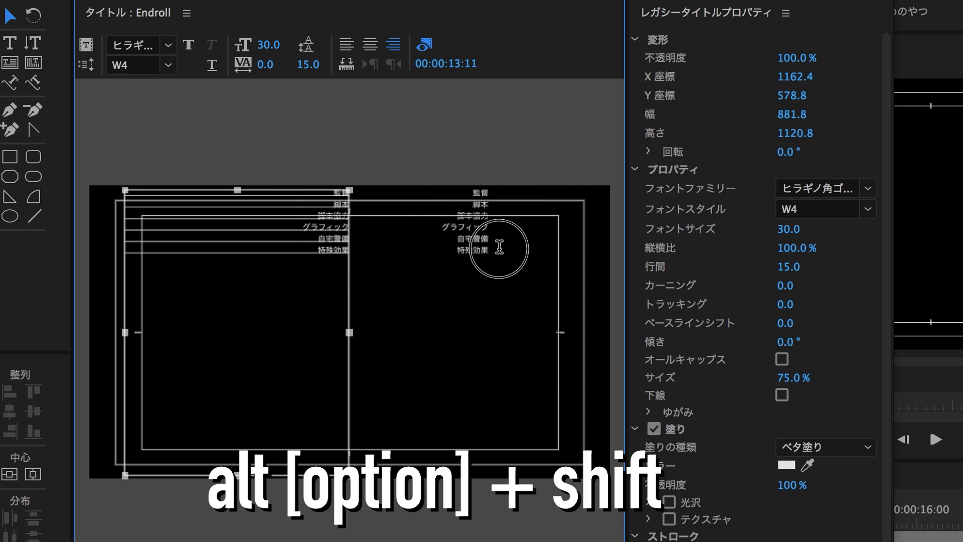
Place the duplicate column in the frame's right half, left-aligned, level with the original.
drag(469, 243, 573, 255)
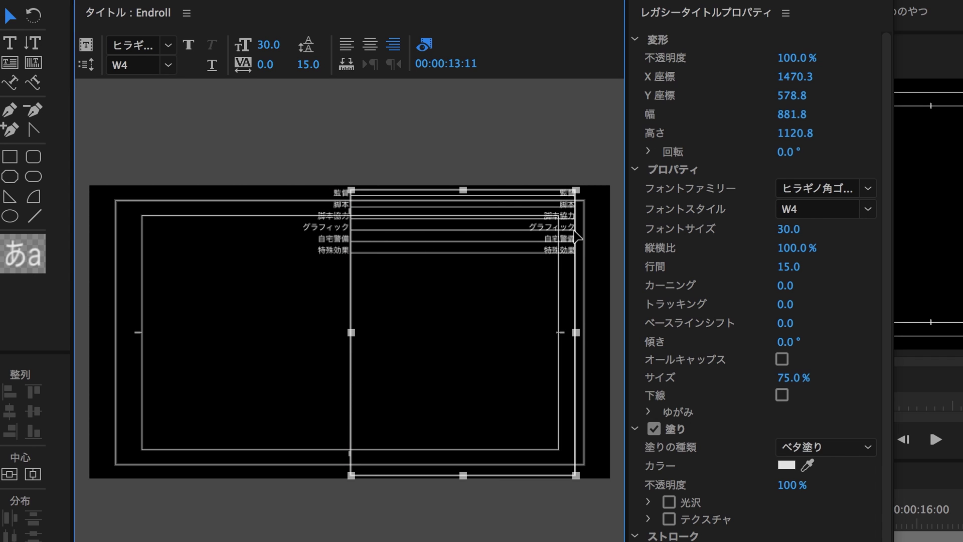
click(351, 48)
mouse_move(386, 192)
mouse_down()
mouse_move(410, 221)
mouse_move(410, 212)
mouse_up()
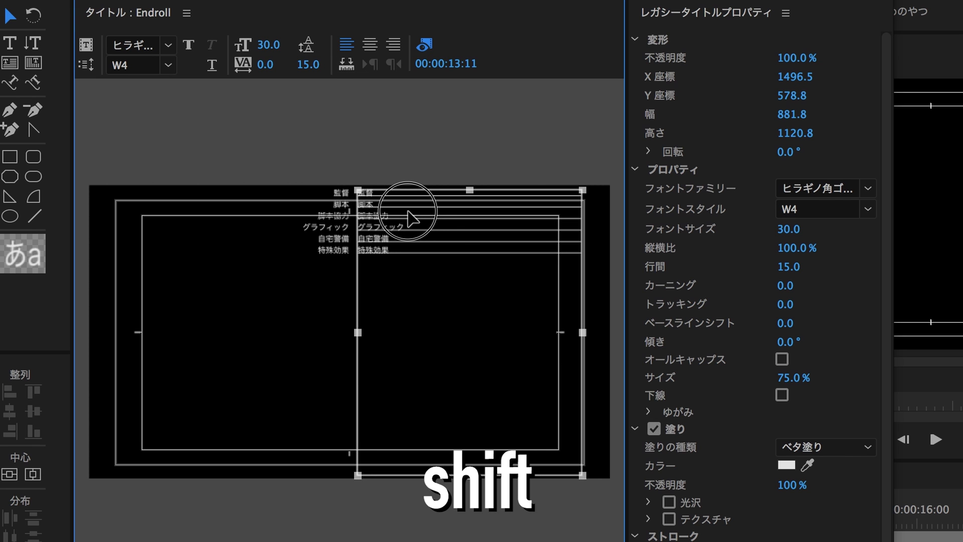
drag(410, 219, 410, 219)
Nudge the left job-titles column slightly further left and deselect it.
click(329, 220)
drag(329, 220, 322, 220)
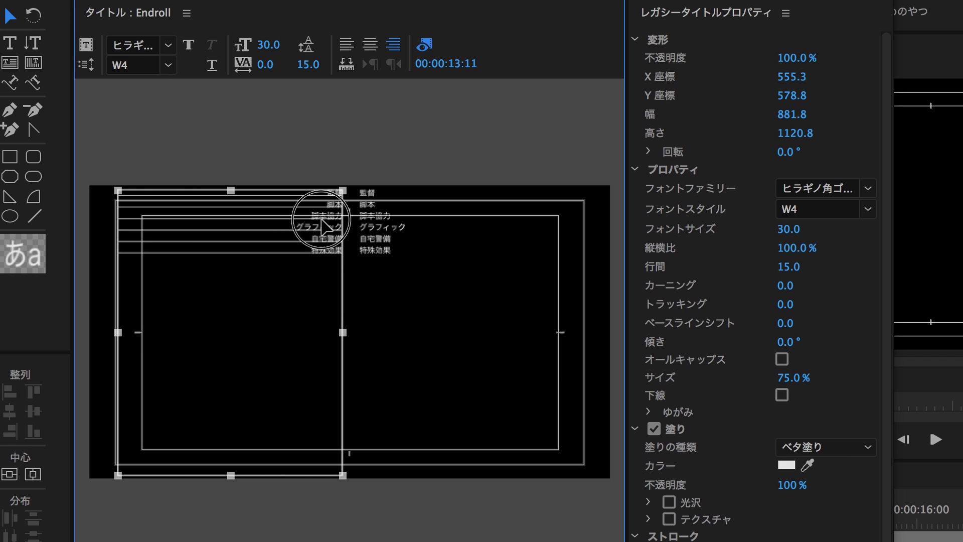
key(Left)
key(Left)
key(Left)
key(Left)
click(389, 163)
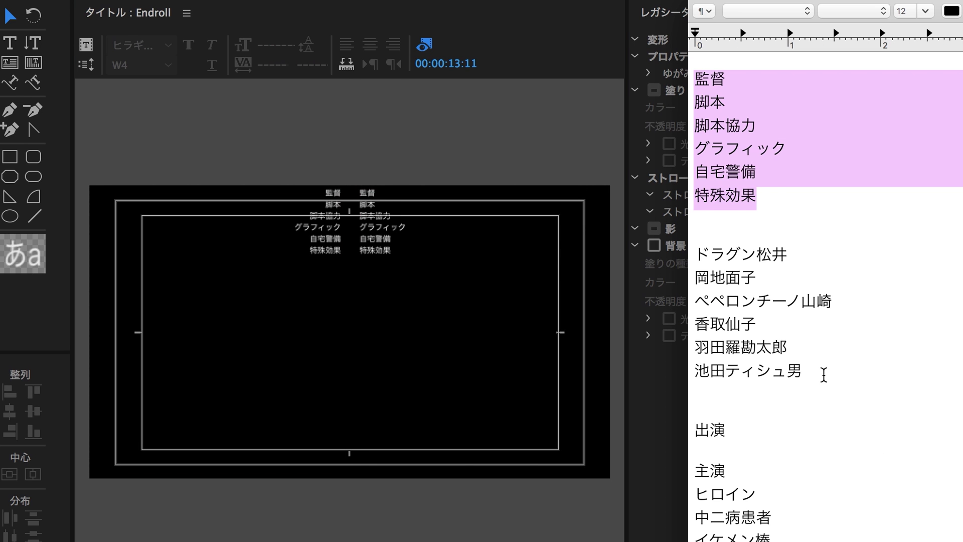
Replace the right column's placeholder lines with the six staff names copied from TextEdit.
drag(824, 376, 697, 253)
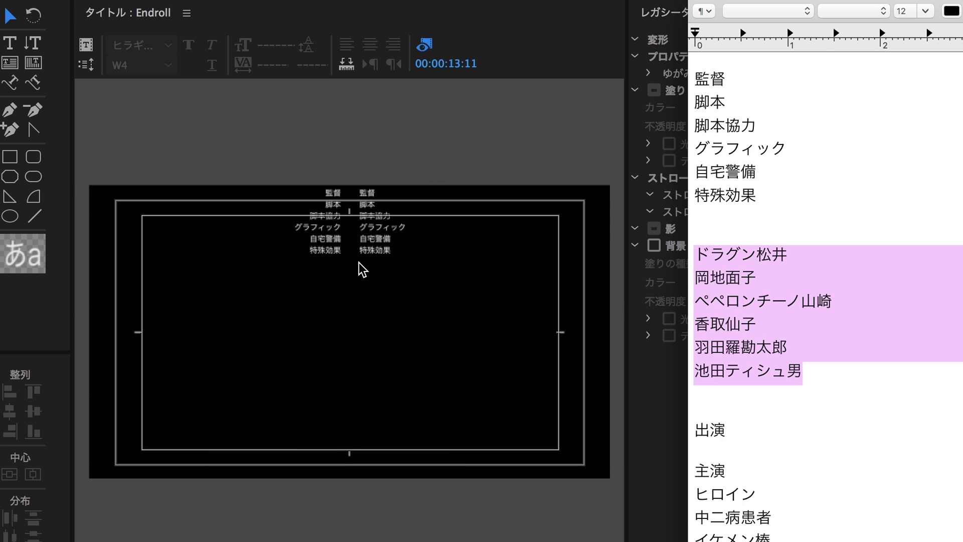
double_click(406, 253)
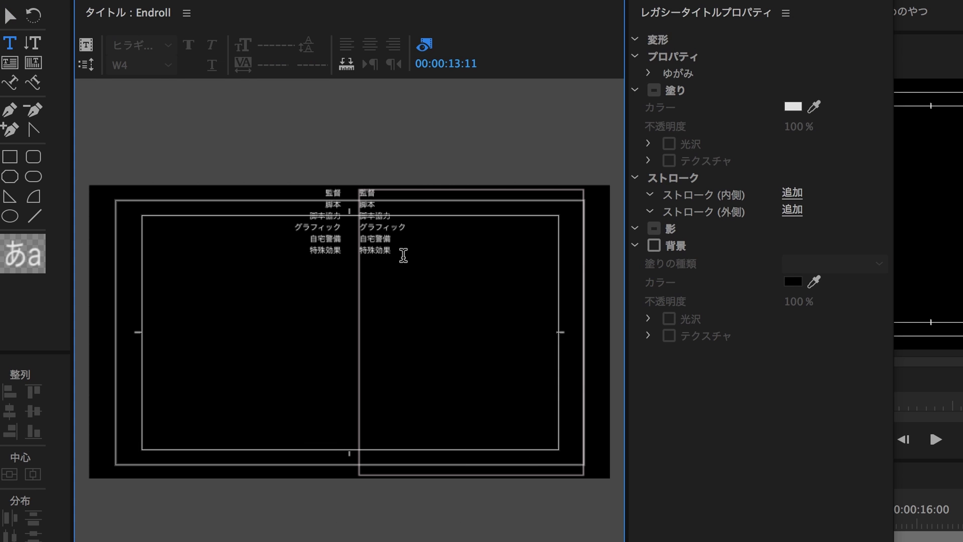
click(364, 198)
key(ctrl+a)
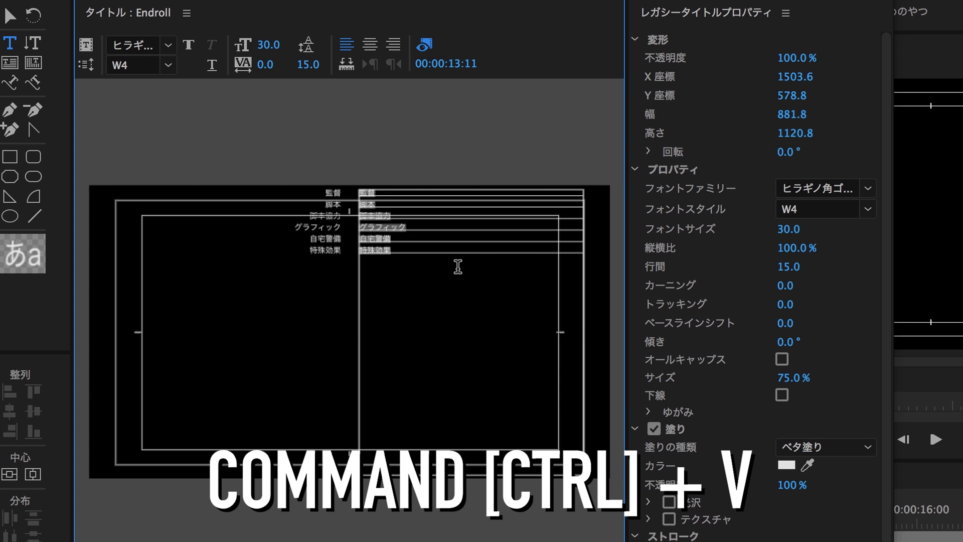
key(ctrl+v)
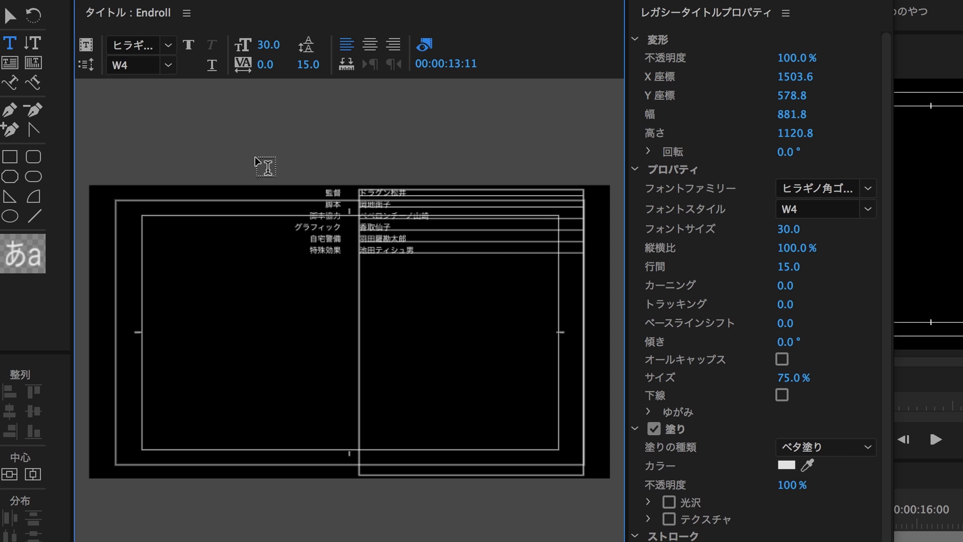
click(10, 19)
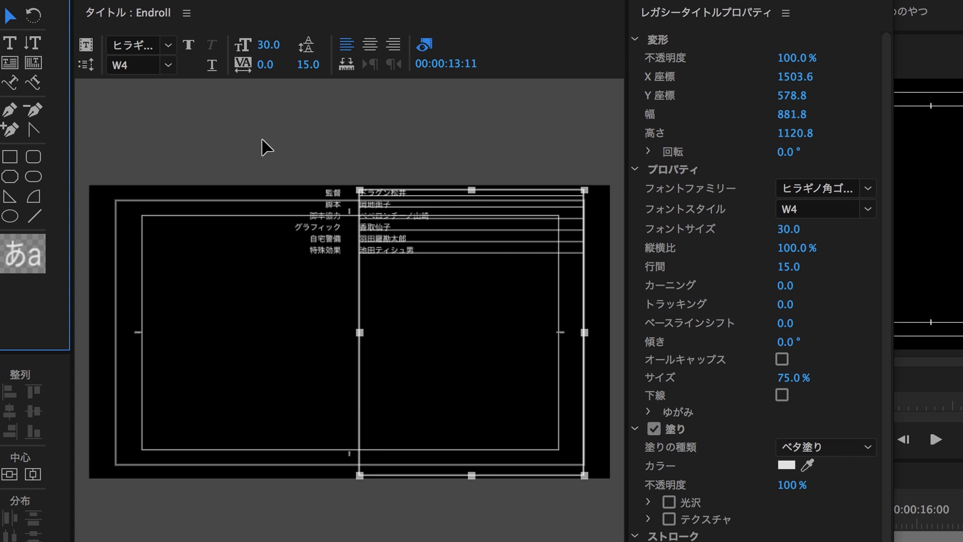
click(296, 148)
click(10, 43)
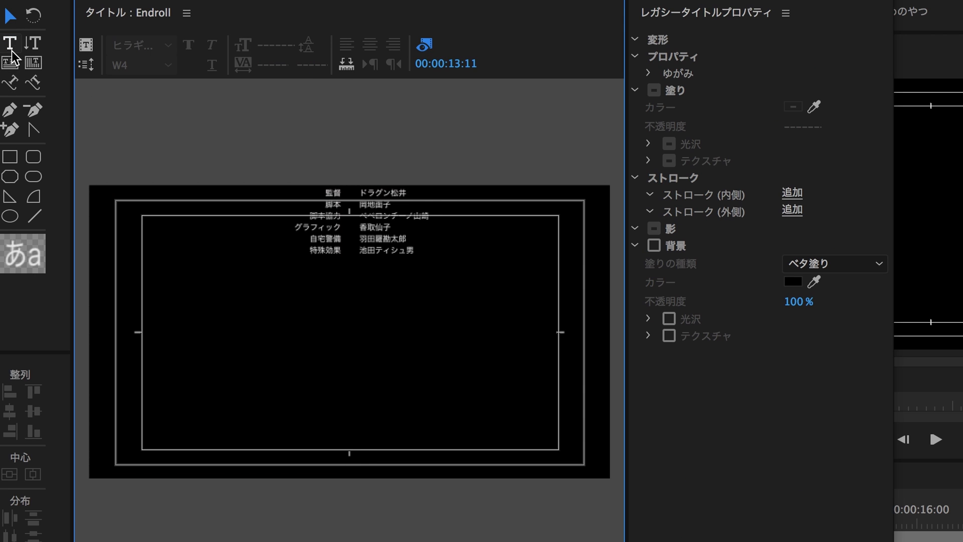
Add a 出演 heading in the W5 weight at size 35.
click(307, 141)
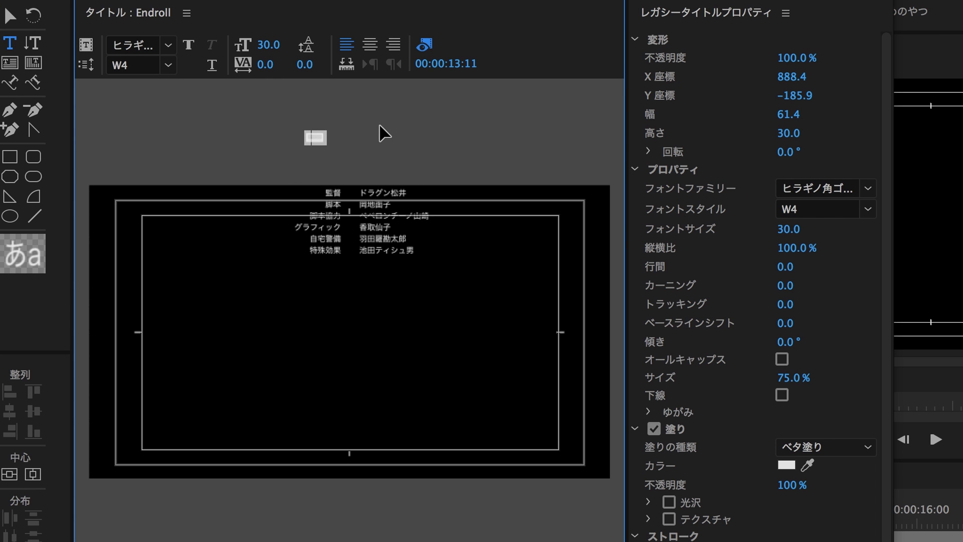
click(168, 65)
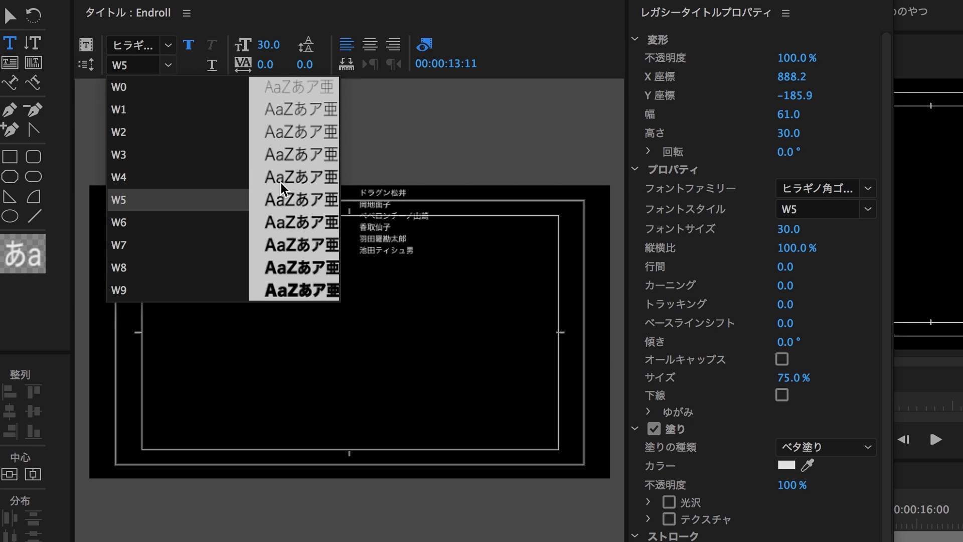
click(272, 47)
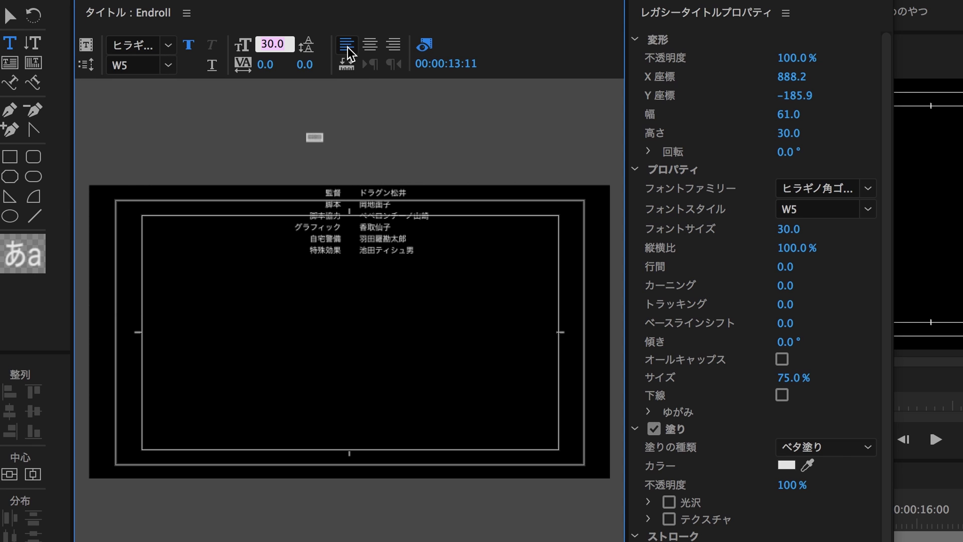
text(35)
key(Return)
Move the 出演 heading below the staff credits and centre it horizontally.
click(11, 16)
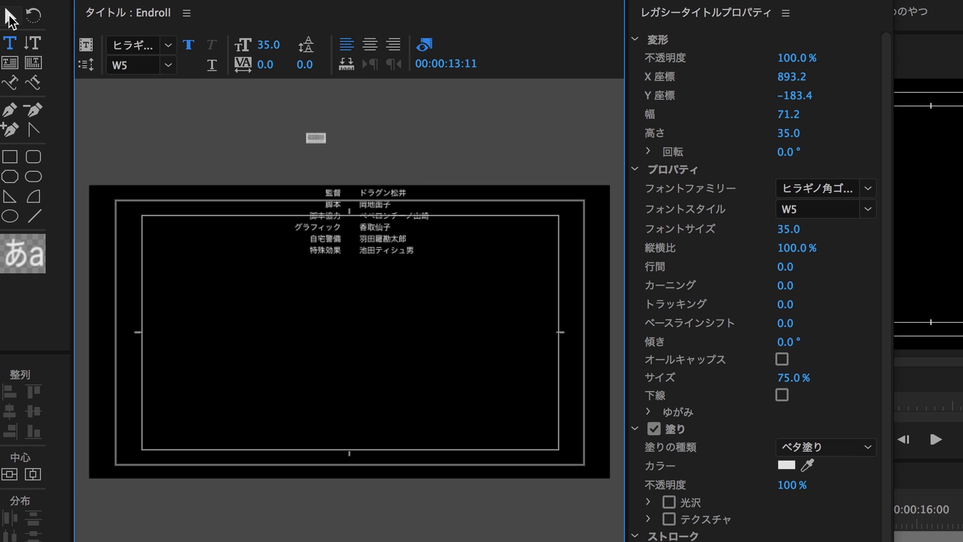
click(351, 146)
mouse_move(345, 166)
mouse_down()
mouse_move(366, 231)
mouse_move(359, 285)
mouse_up()
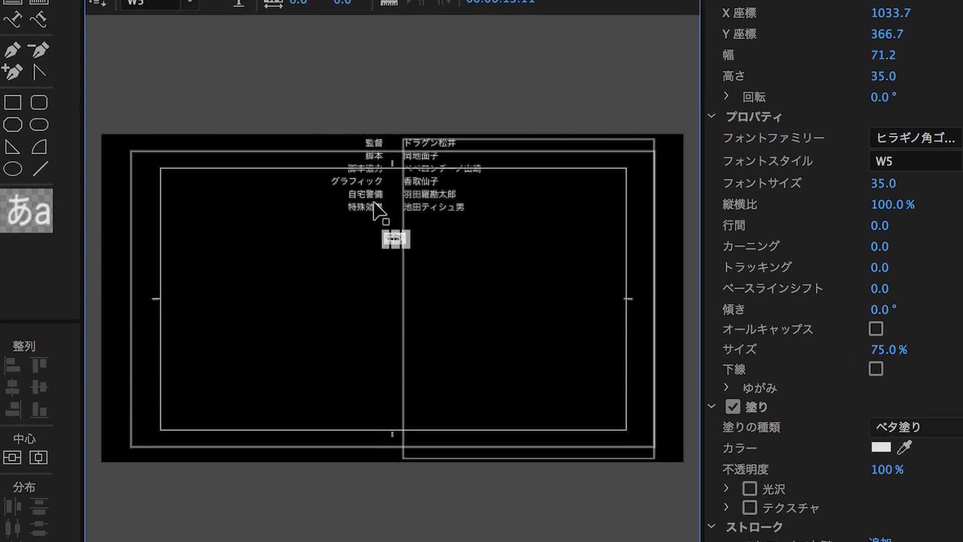
click(47, 429)
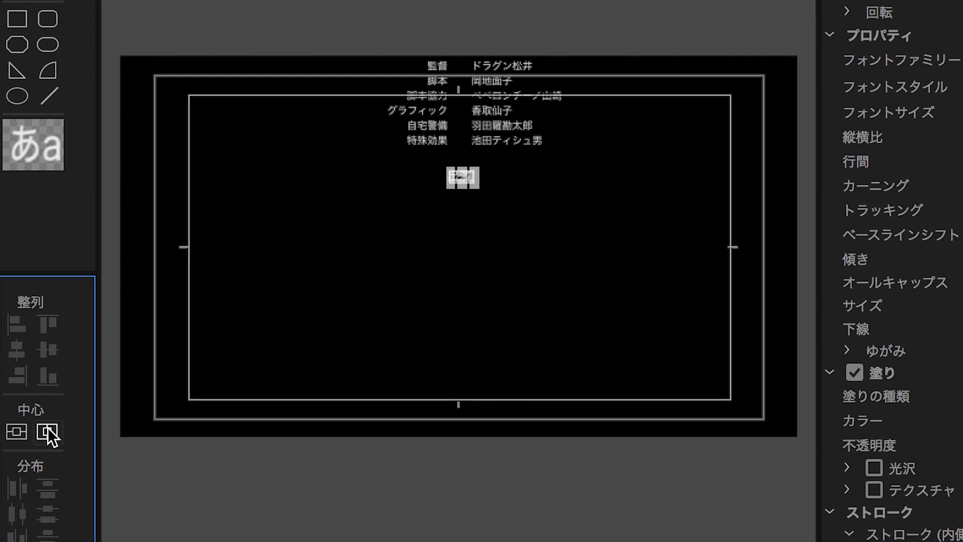
click(441, 2)
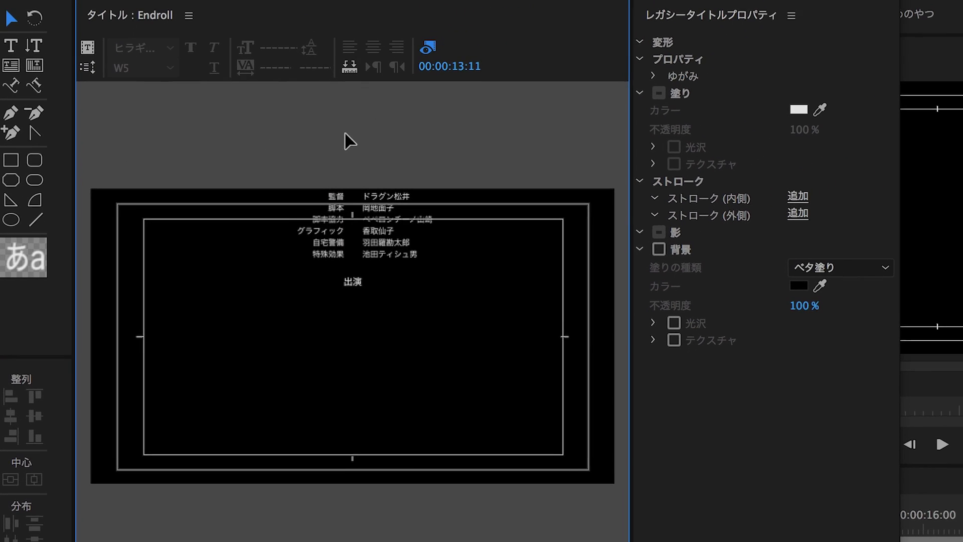
Scale the staff credits up proportionally and shift them down.
drag(302, 107, 540, 337)
drag(496, 362, 497, 363)
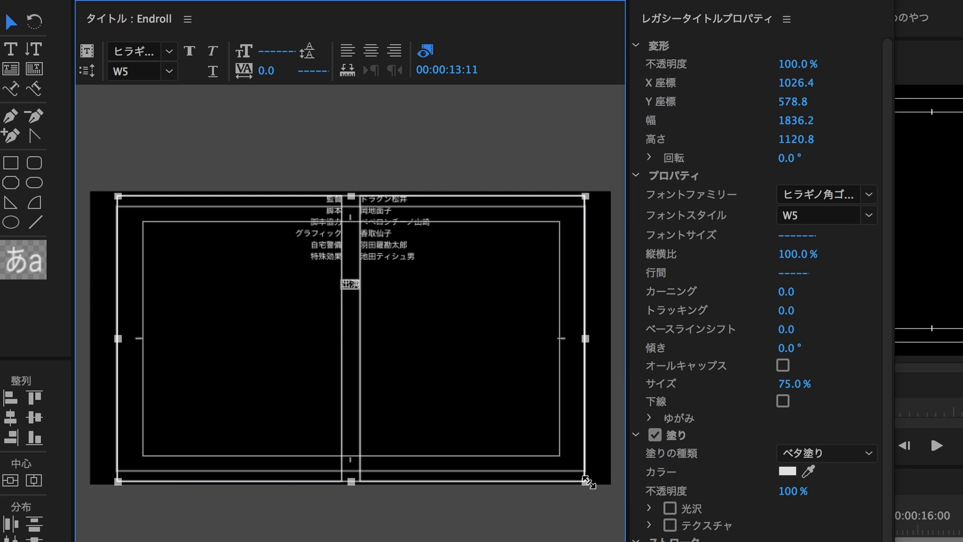
drag(600, 497, 691, 529)
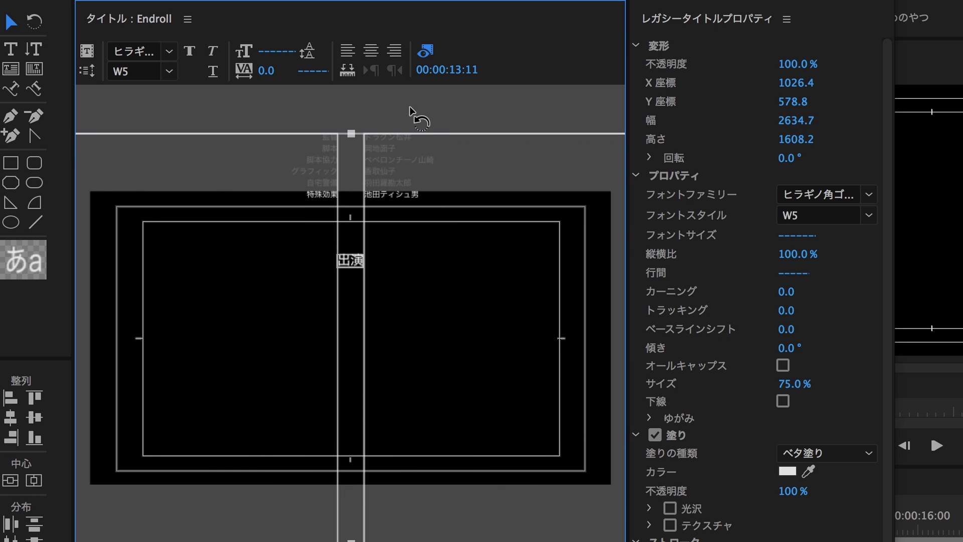
key(shift+Down)
key(shift+Down)
key(shift+Down)
key(shift+Down)
key(shift+Down)
key(shift+Down)
key(shift+Down)
key(shift+Down)
key(shift+Down)
key(shift+Down)
key(shift+Down)
key(shift+Down)
key(shift+Down)
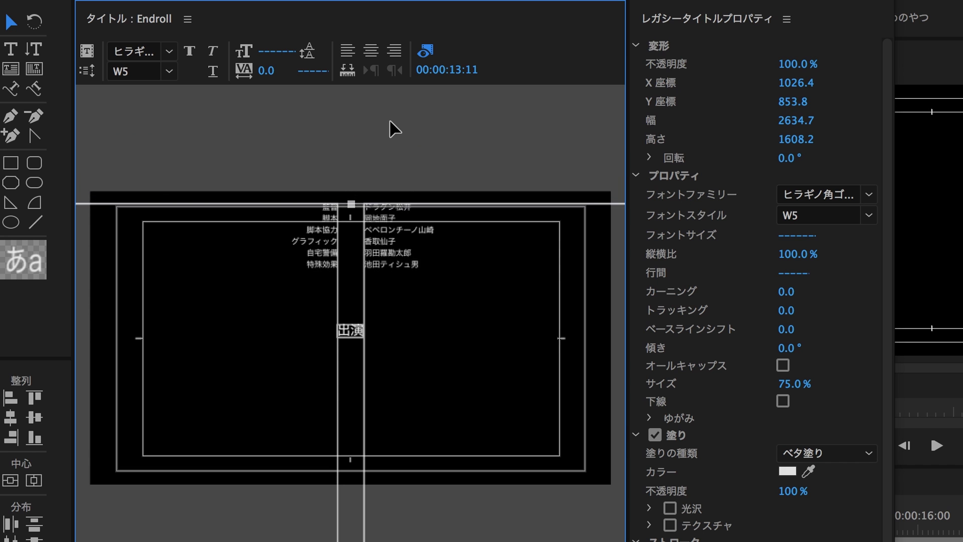
Reposition the 出演 heading just beneath the enlarged credits.
click(333, 138)
click(351, 325)
drag(353, 327, 354, 298)
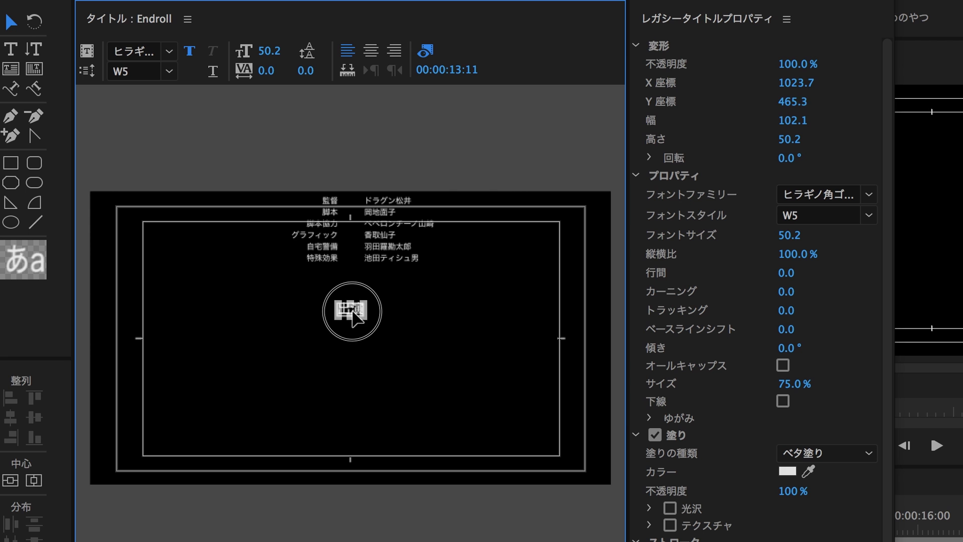
key(super+Tab)
Paste the cast roles 主演 through ただめし先輩 into the left column under 出演.
scroll(807, 389, down, 3)
drag(809, 438, 695, 221)
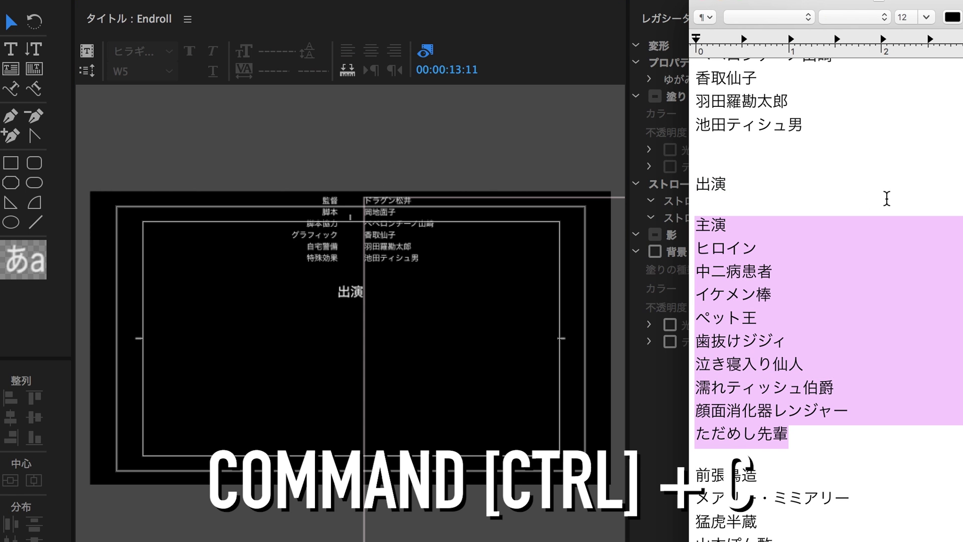
key(super+Tab)
key(t)
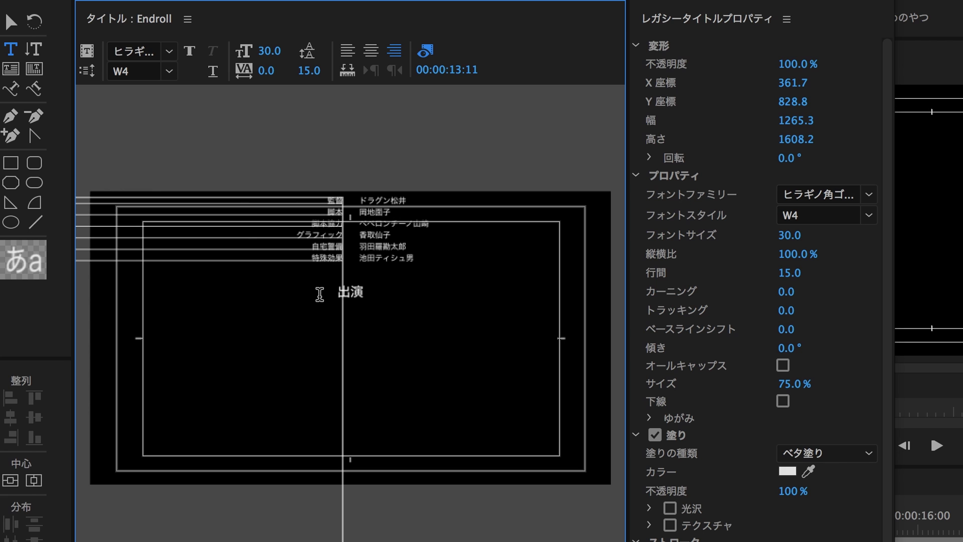
key(Return)
key(Return)
key(Return)
key(Return)
key(Return)
key(Return)
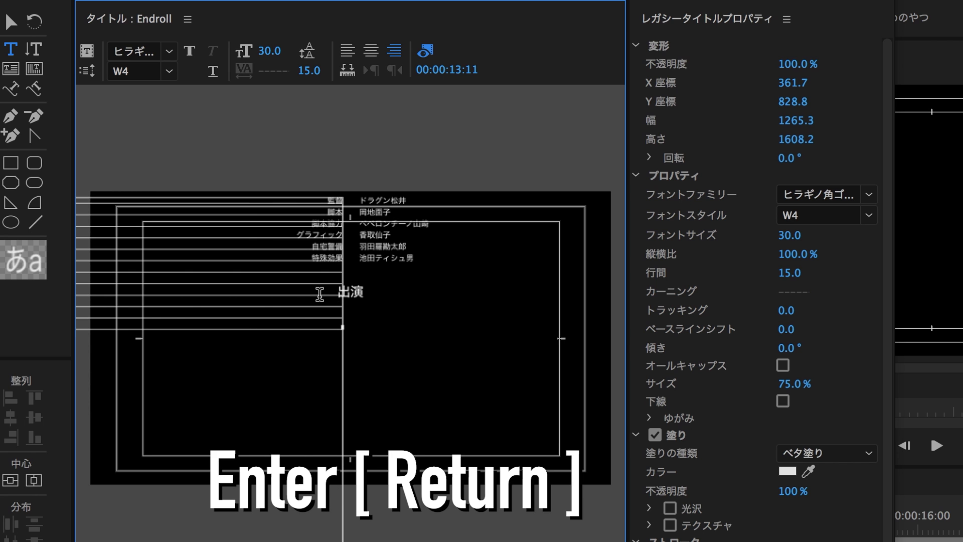
key(super+v)
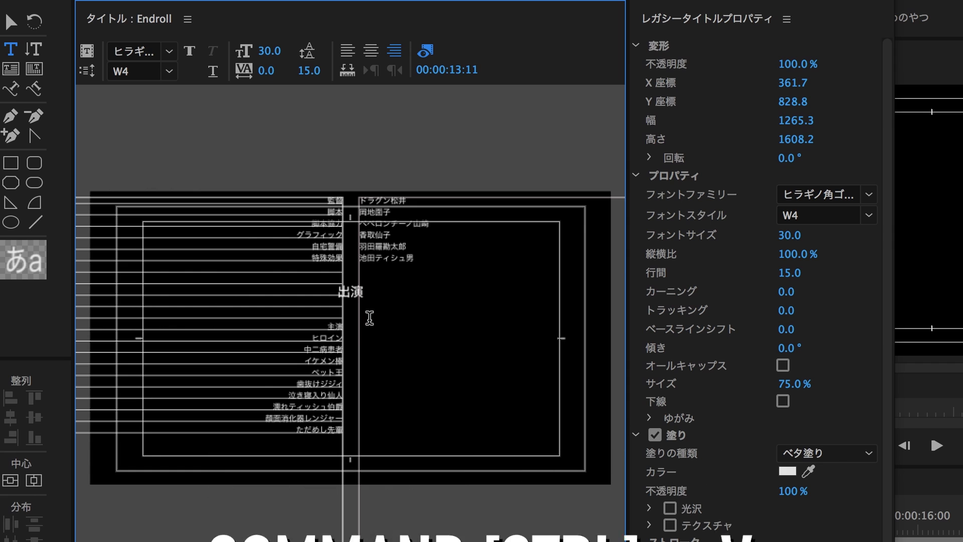
Paste the actor names from TextEdit into the right column beside the cast roles.
key(super+shift+l)
key(shift+Down)
key(shift+Down)
key(shift+Down)
key(shift+Down)
key(shift+Down)
key(shift+Down)
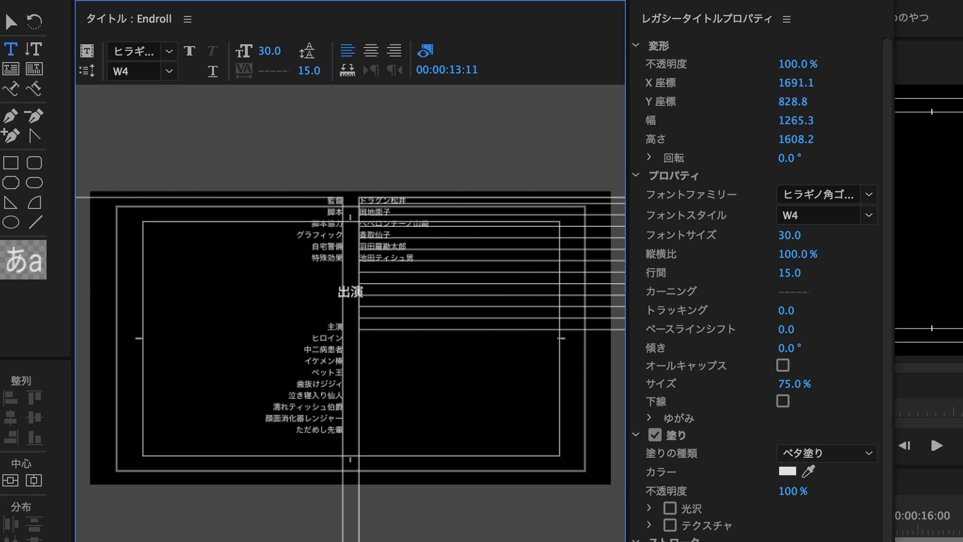
key(super+Tab)
scroll(856, 483, down, 5)
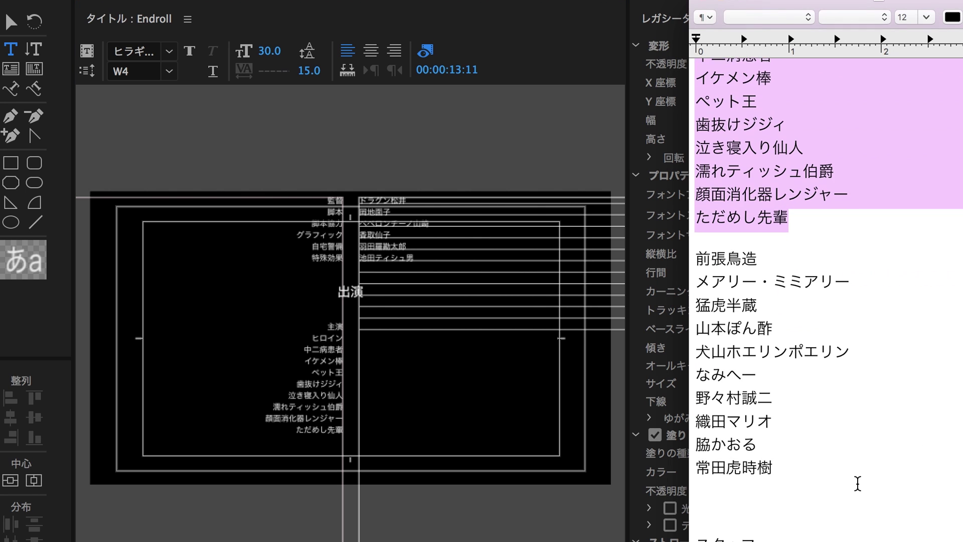
drag(687, 260, 821, 462)
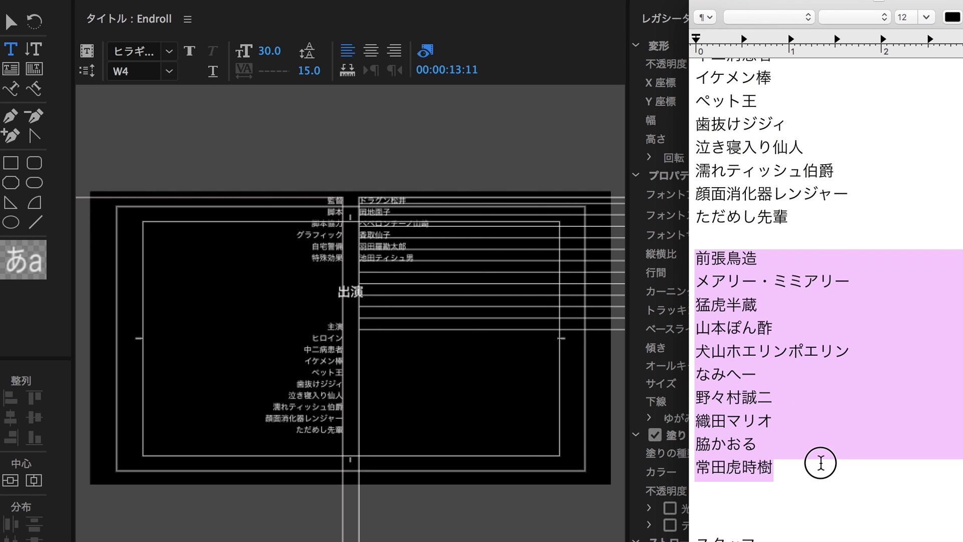
key(super+c)
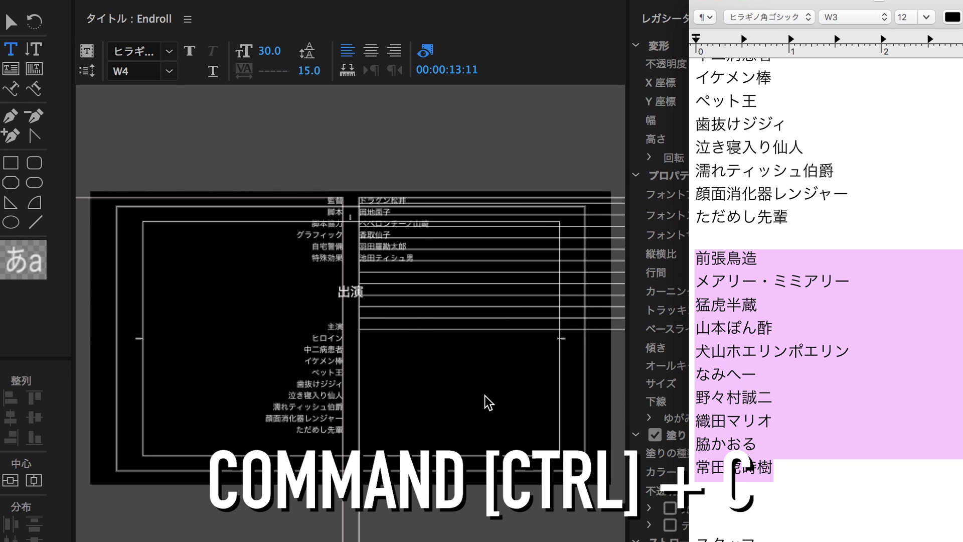
key(super+Tab)
key(super+v)
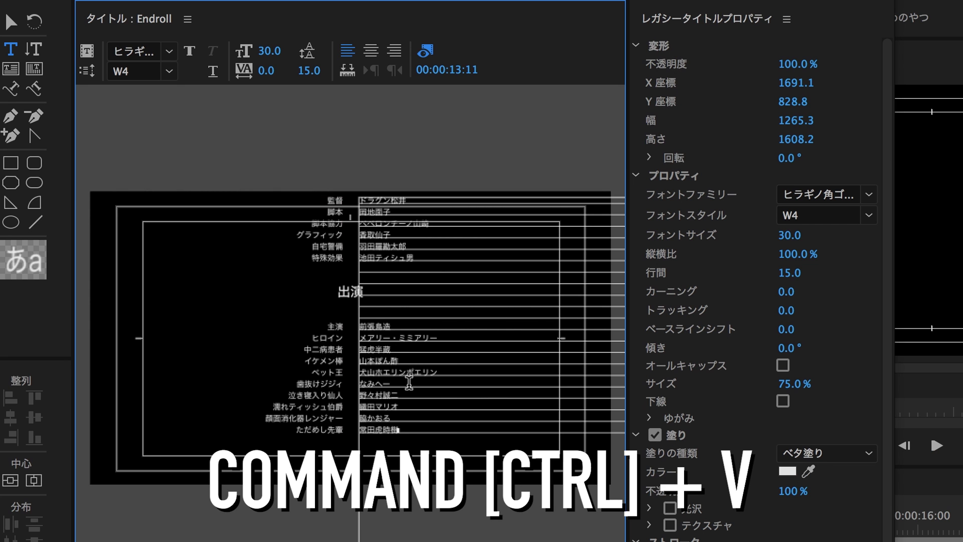
key(Escape)
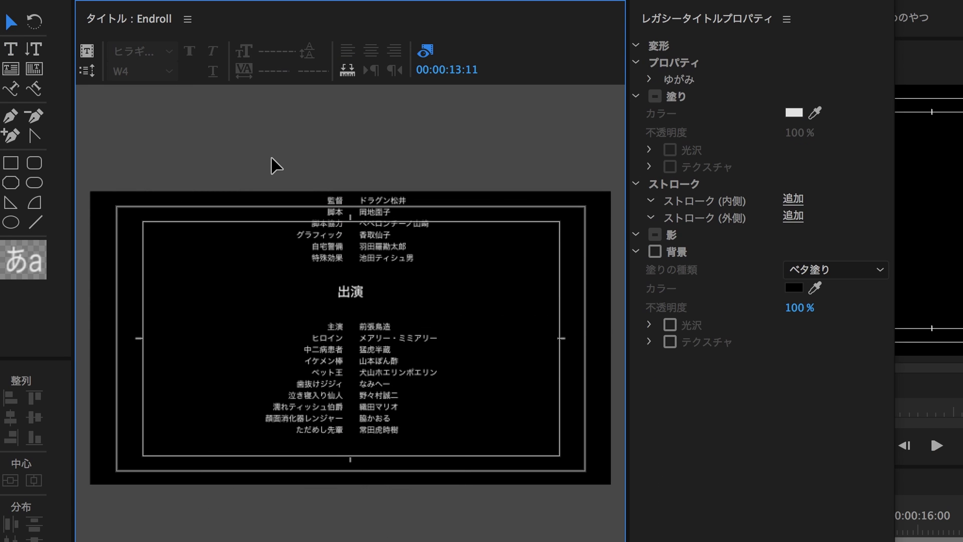
Select all title objects and set the Endroll title to Roll, leaving Start Off Screen unchecked.
click(350, 292)
click(455, 333)
key(super+a)
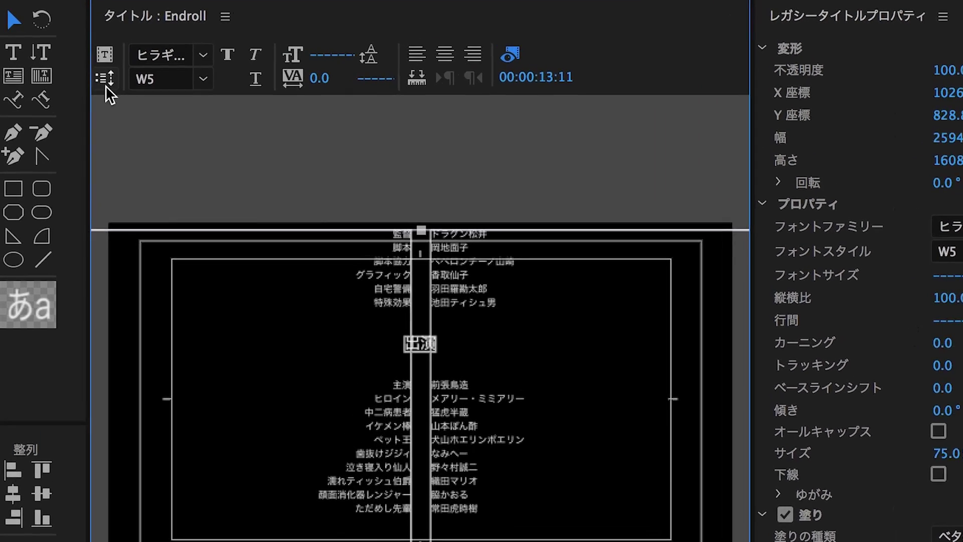
click(121, 93)
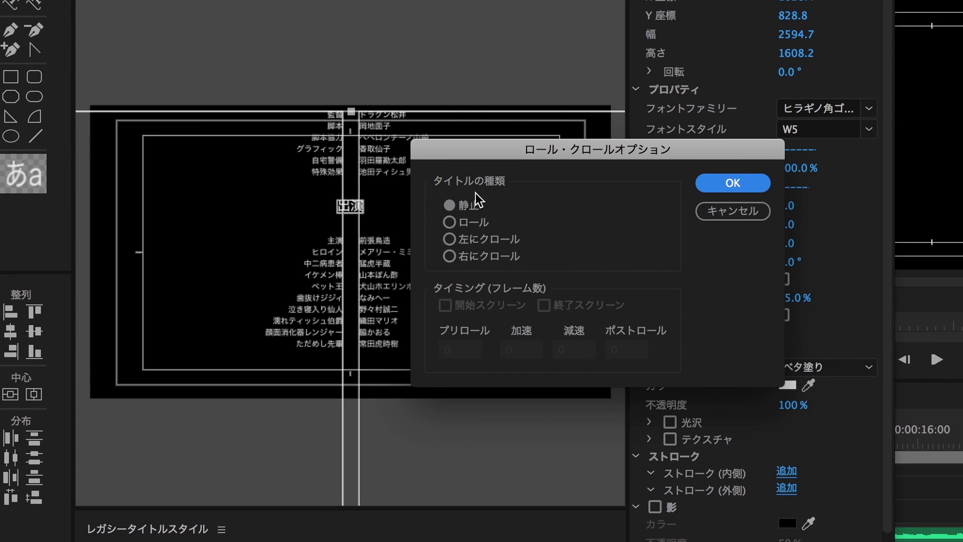
click(449, 222)
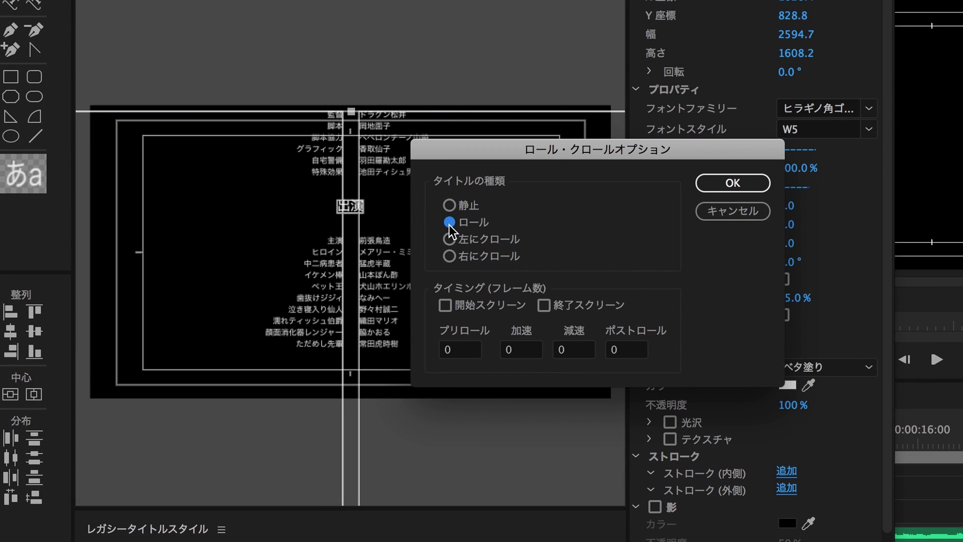
click(446, 305)
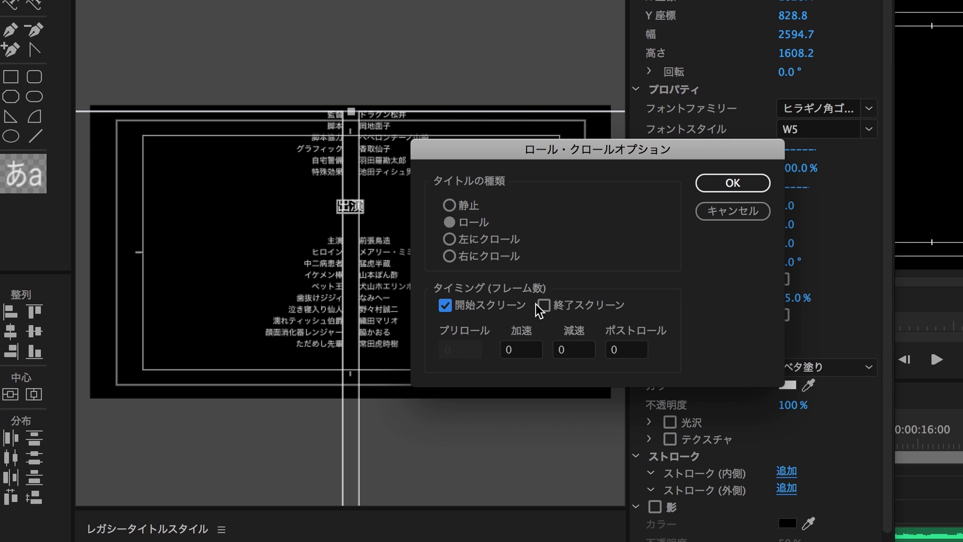
click(445, 307)
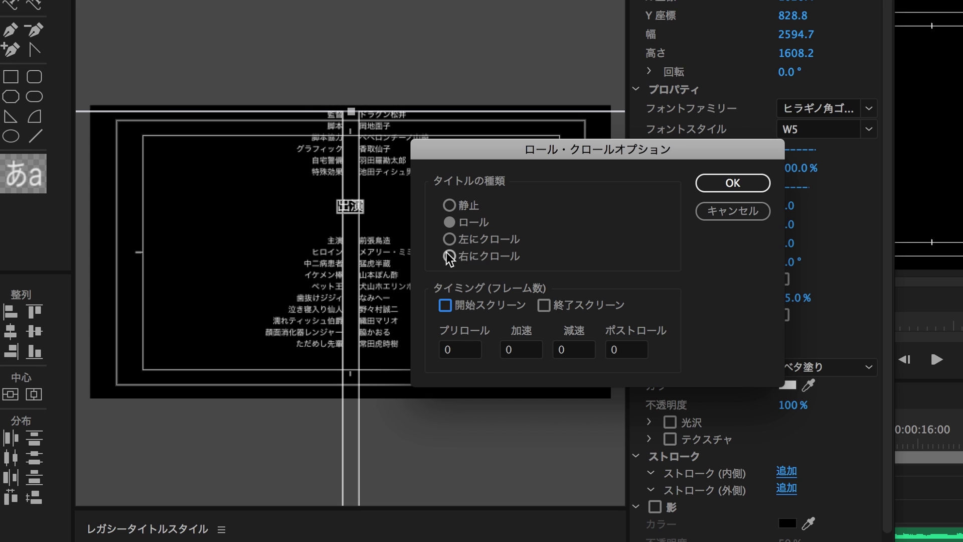
click(733, 186)
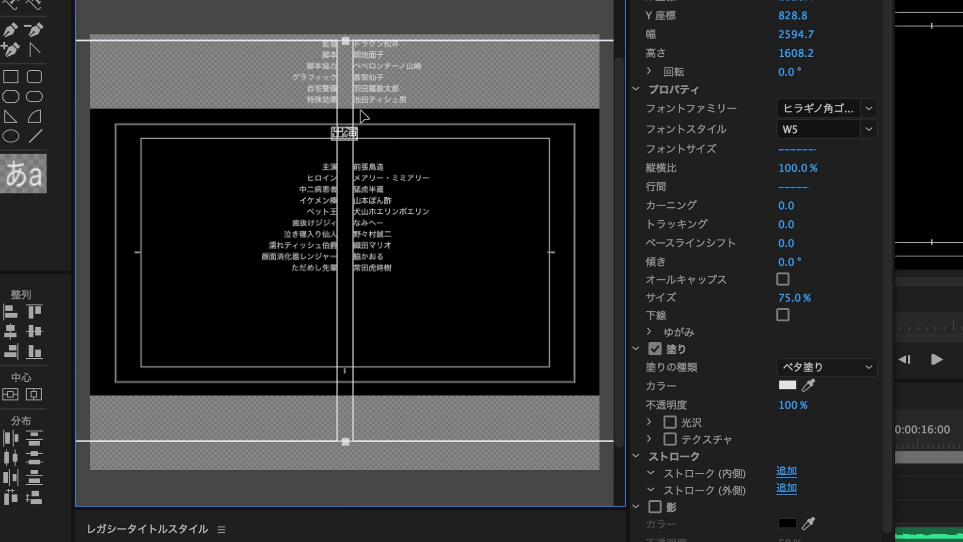
Alt-drag a copy of the 出演 heading from the top of the credits to below the cast names.
scroll(384, 183, up, 1)
scroll(384, 183, up, 3)
scroll(384, 183, down, 1)
scroll(383, 183, down, 1)
scroll(384, 183, down, 1)
scroll(384, 183, down, 2)
scroll(382, 178, down, 1)
scroll(382, 178, down, 1)
scroll(381, 178, down, 1)
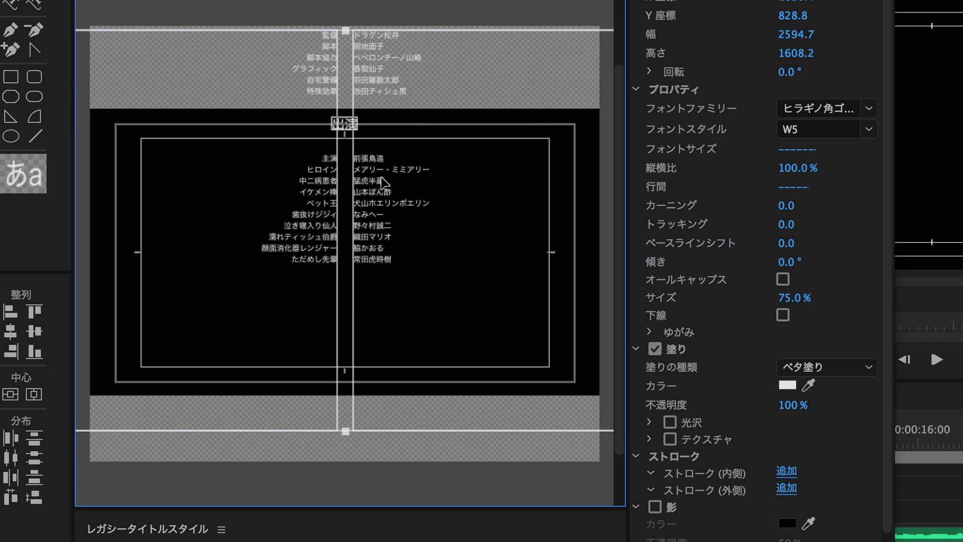
scroll(384, 184, down, 1)
click(343, 115)
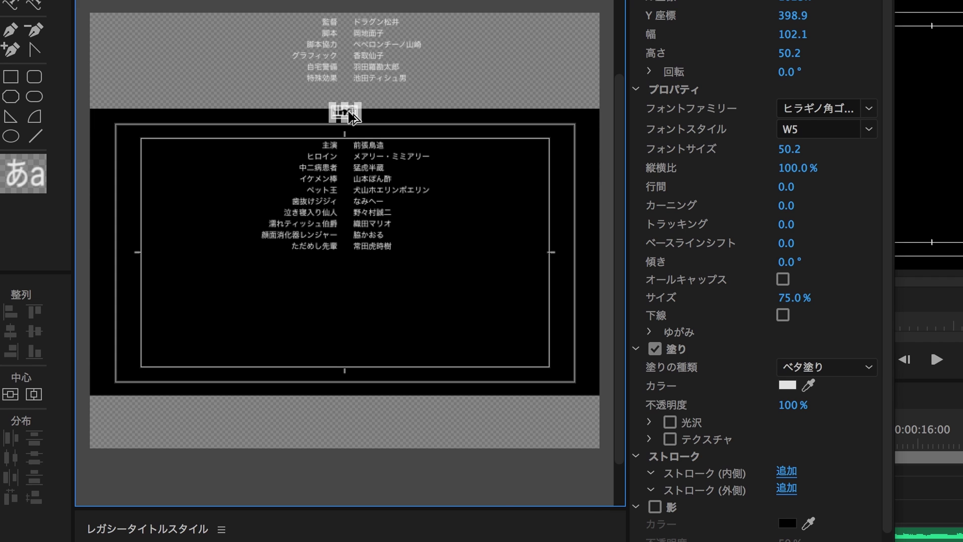
alt+drag(351, 115, 353, 286)
Change the copied heading's text to スタッフ, centre it horizontally, and save.
double_click(351, 282)
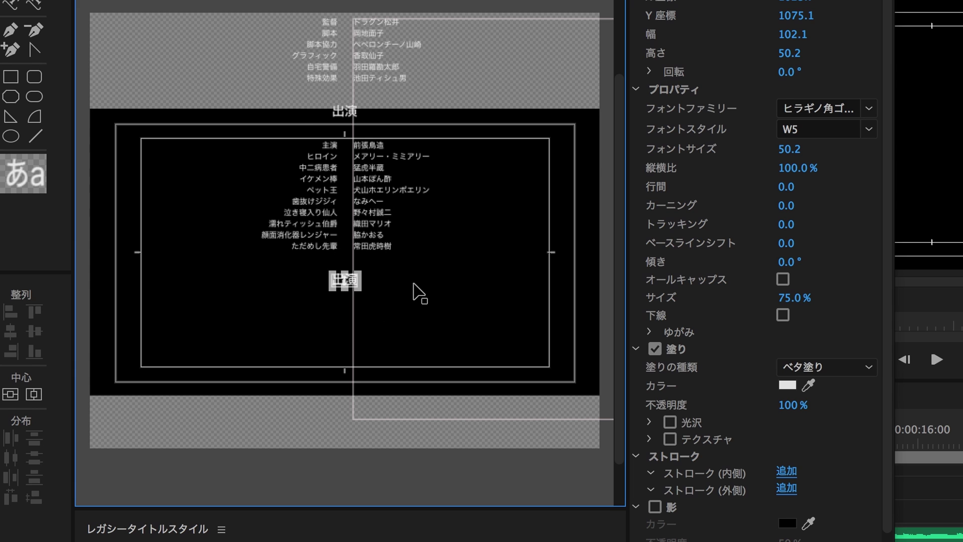
text(スタッフ)
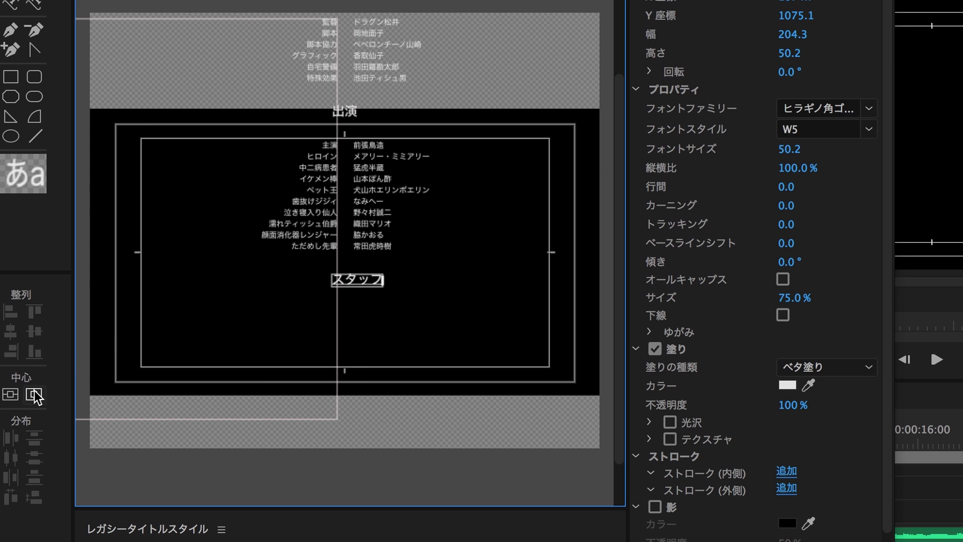
click(36, 396)
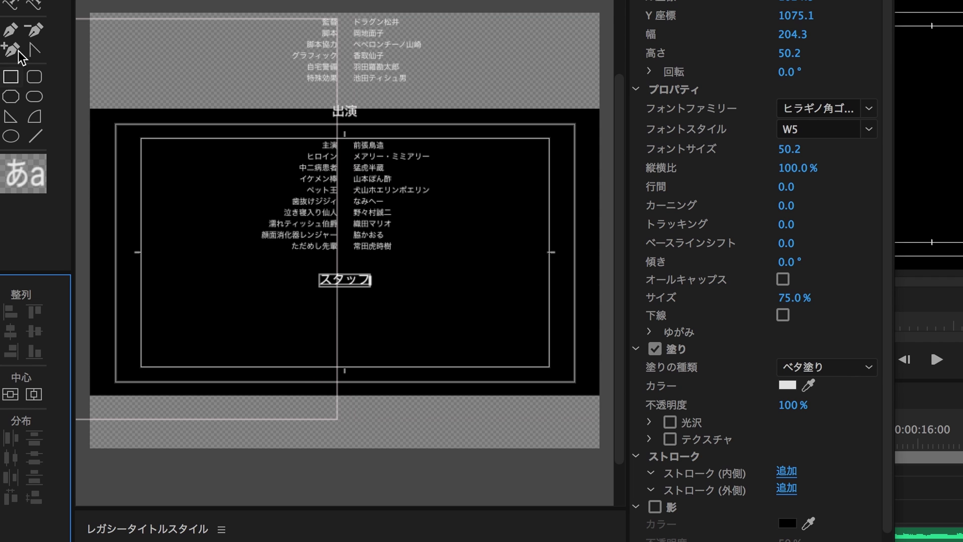
key(ctrl+s)
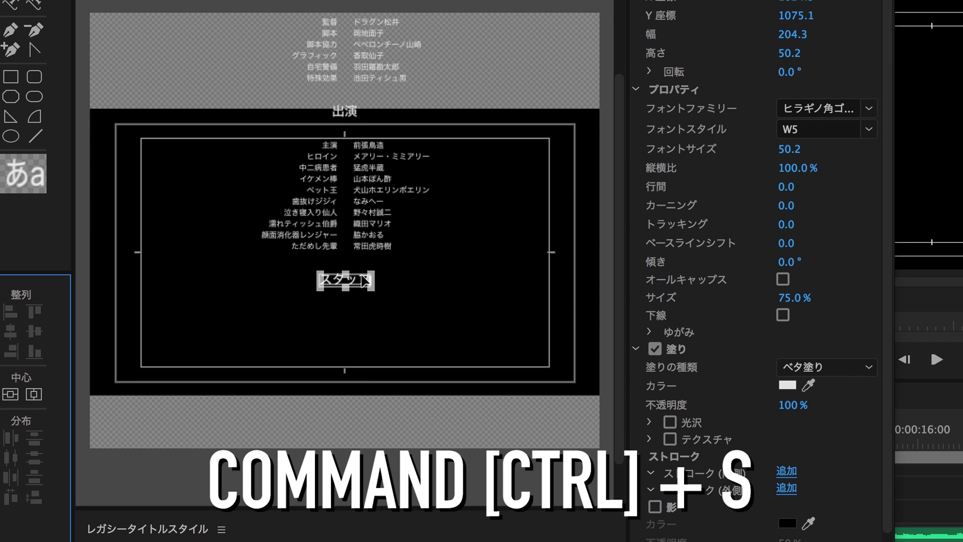
key(ctrl+s)
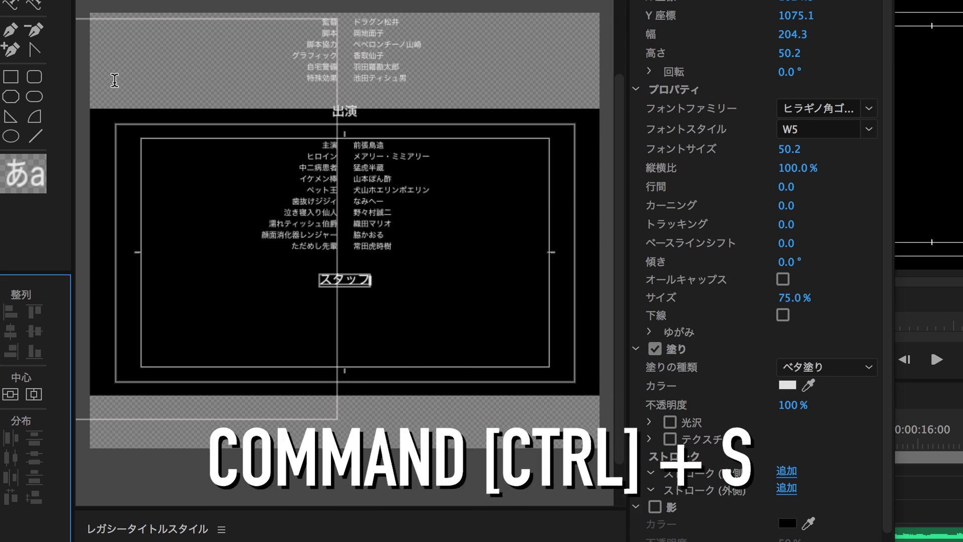
Duplicate スタッフ into a left/right pair, then copy the pair into a lower row.
click(343, 276)
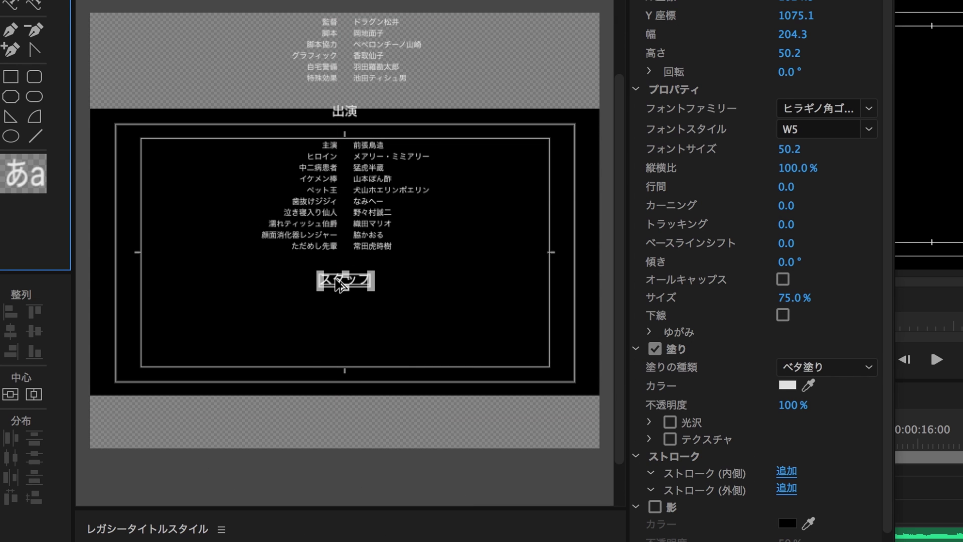
drag(341, 284, 300, 303)
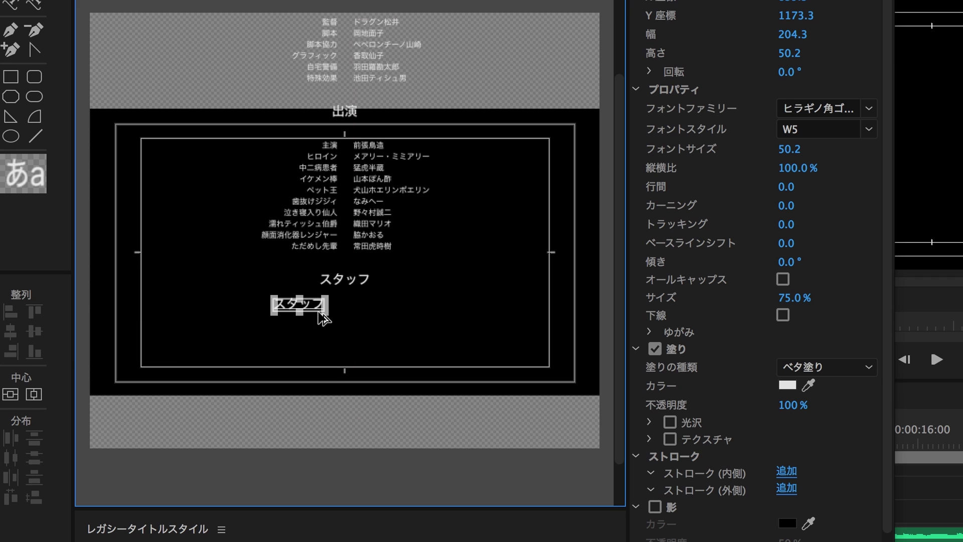
mouse_move(322, 308)
mouse_down()
mouse_move(400, 305)
mouse_move(386, 298)
mouse_up()
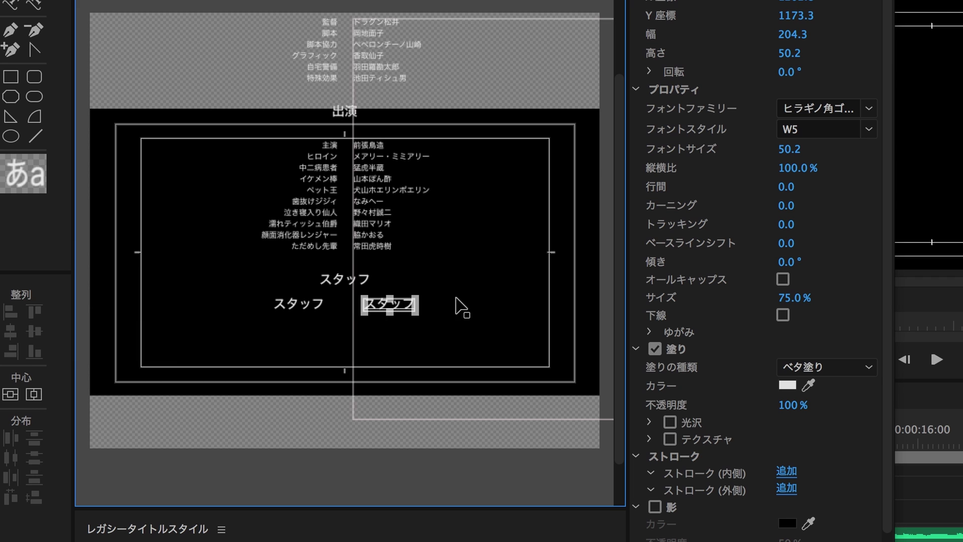
shift+click(307, 306)
drag(307, 306, 331, 359)
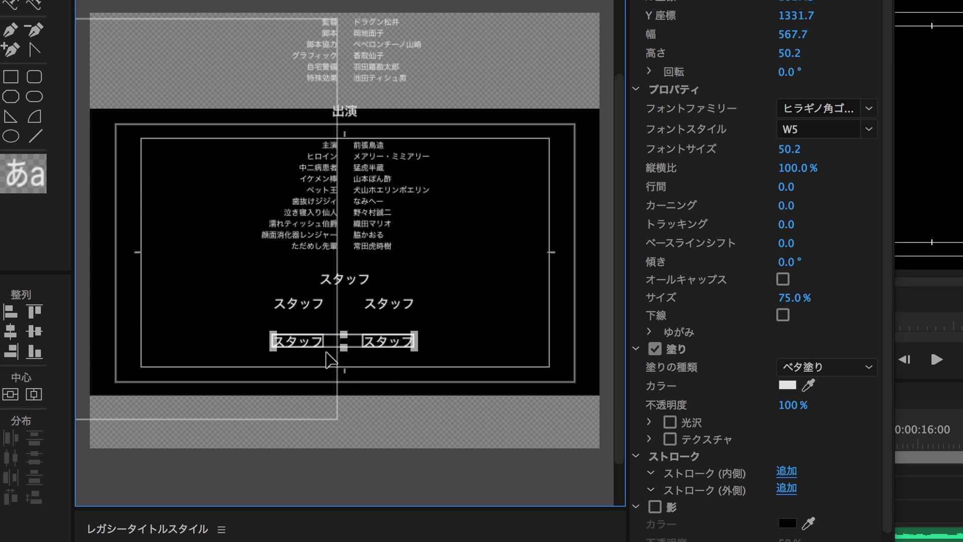
key(shift+Down)
key(shift+Down)
key(shift+Down)
key(shift+Down)
key(shift+Down)
key(shift+Down)
key(shift+Down)
key(shift+Down)
key(shift+Down)
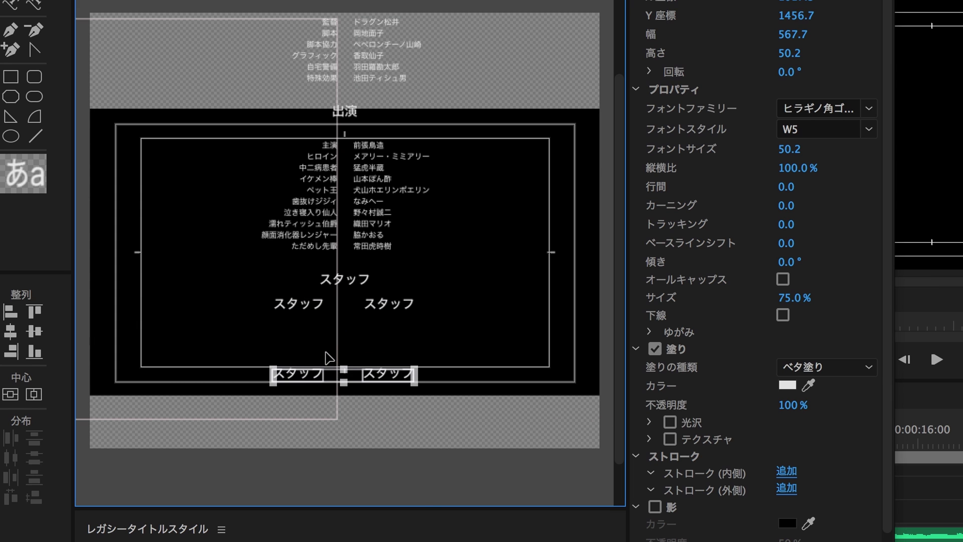
key(shift+Down)
key(shift+Down)
key(shift+Down)
key(shift+Down)
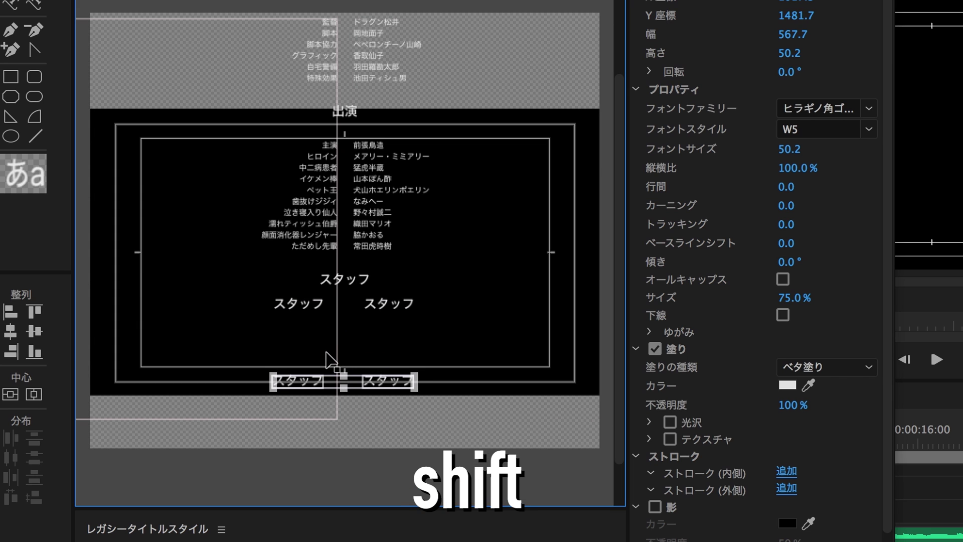
Copy the six staff names from the credits list text document.
key(super+Tab)
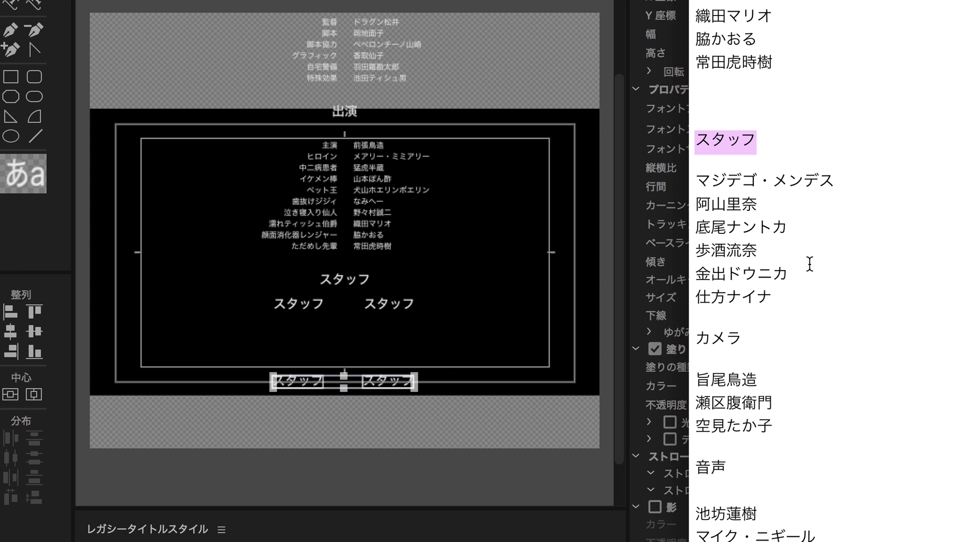
scroll(779, 201, down, 3)
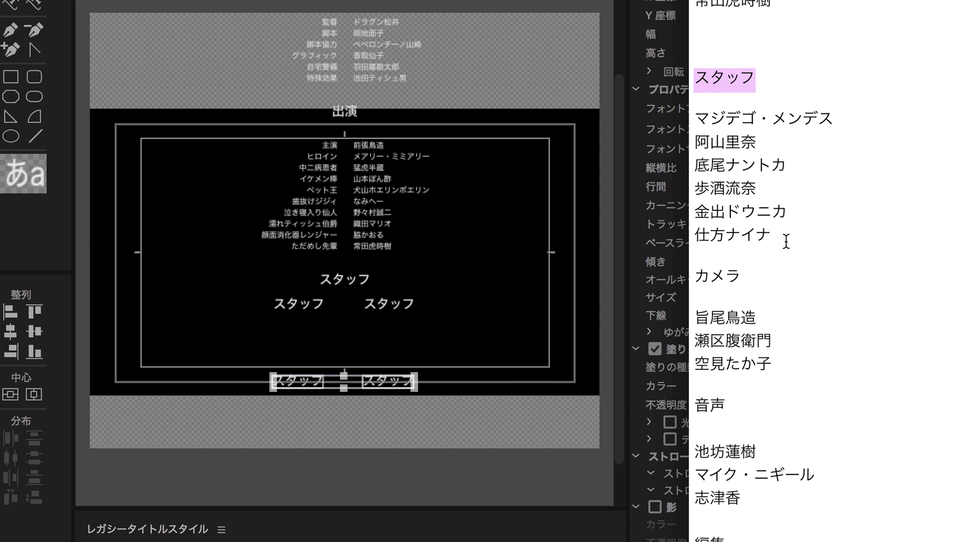
drag(786, 241, 695, 116)
key(super+c)
key(super+Tab)
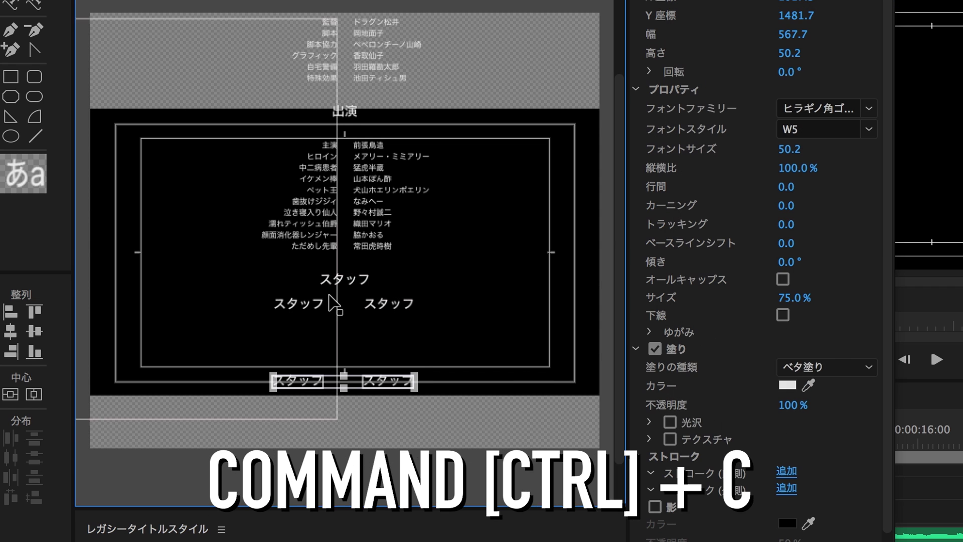
Move all four スタッフ labels further down the title.
shift+click(389, 304)
shift+click(295, 304)
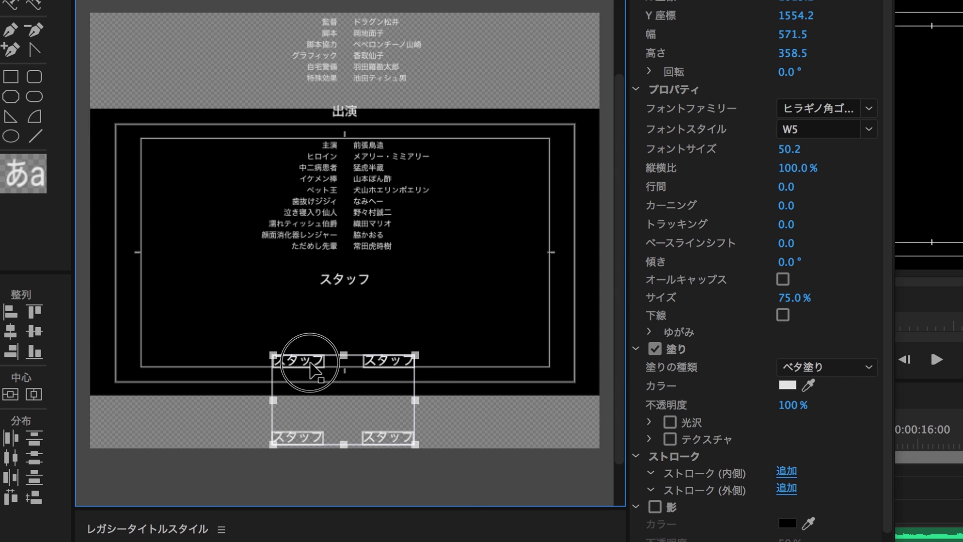
drag(312, 310, 312, 355)
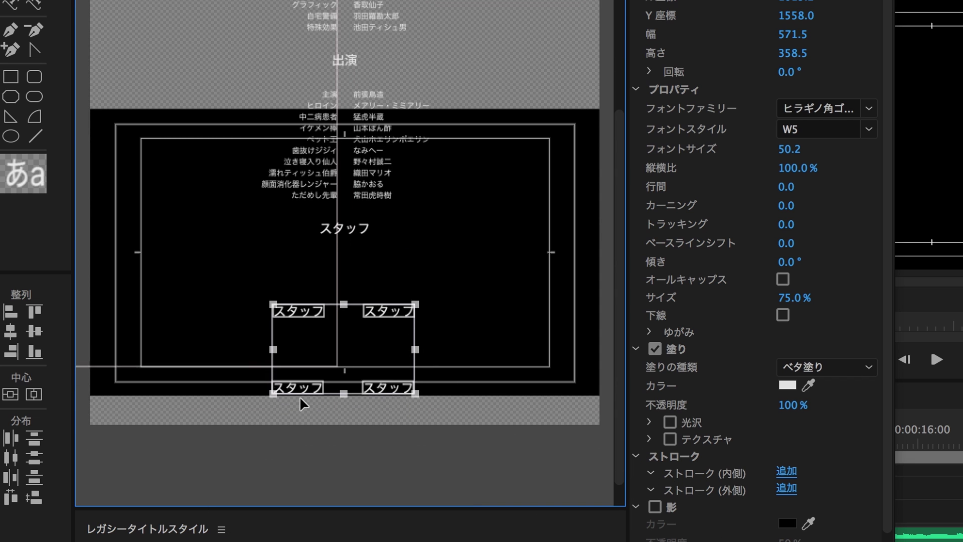
click(304, 458)
click(290, 474)
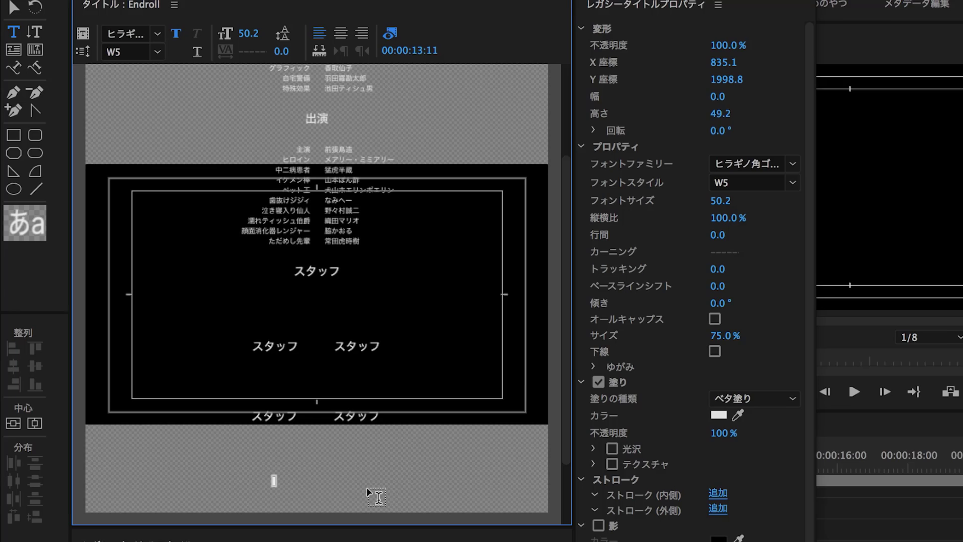
Paste the six staff names centre-aligned and position the block centred under the スタッフ heading.
key(ctrl+v)
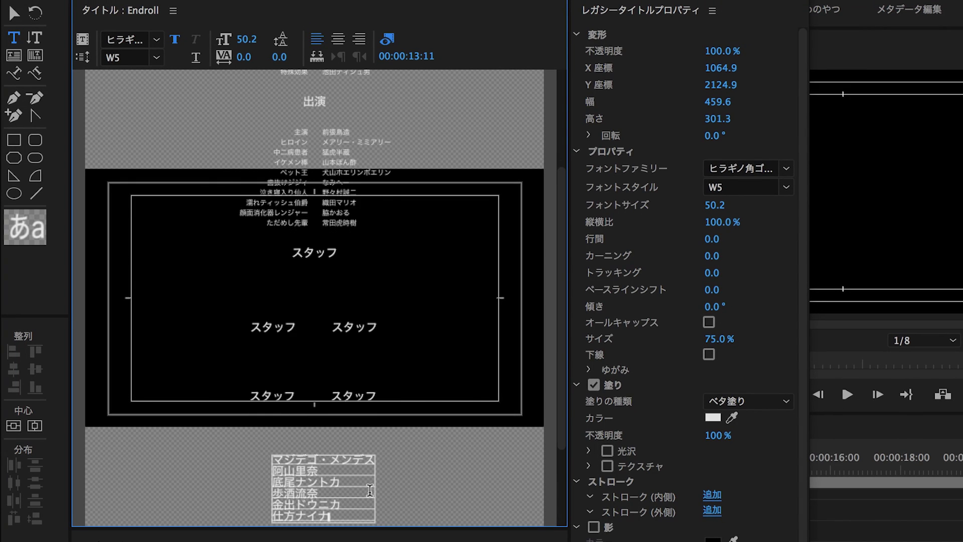
key(ctrl+a)
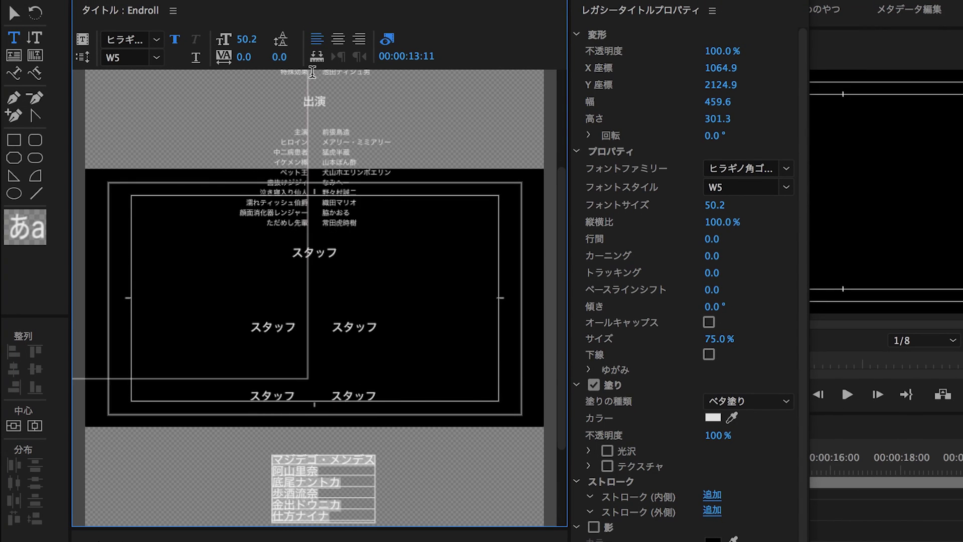
click(338, 39)
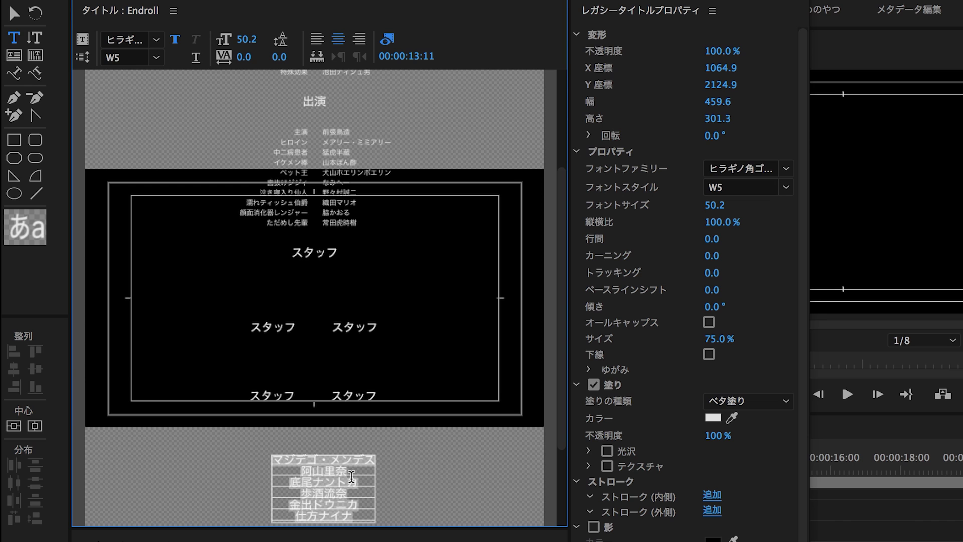
click(16, 16)
drag(323, 493, 306, 297)
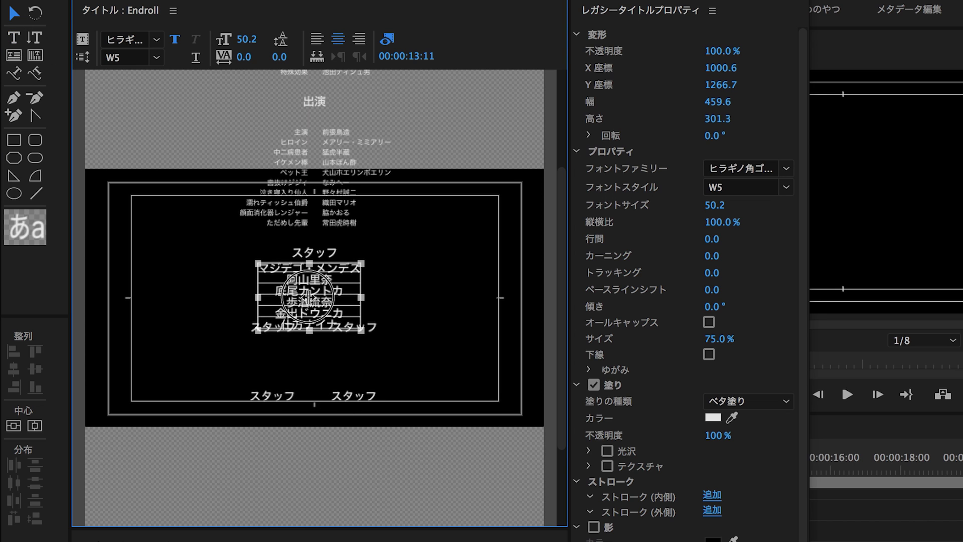
drag(306, 297, 294, 298)
click(34, 426)
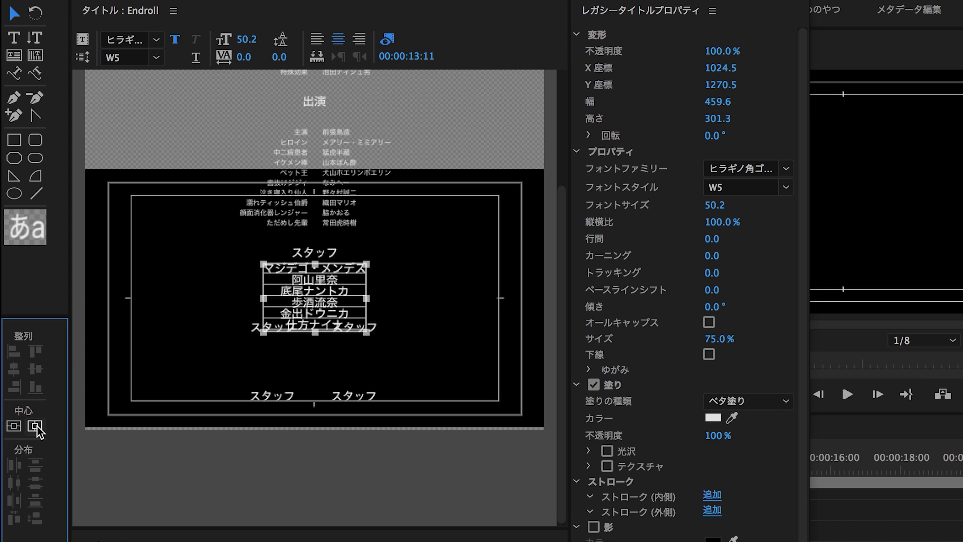
Set the staff names to font size 30 with leading 15.
double_click(315, 291)
key(ctrl+a)
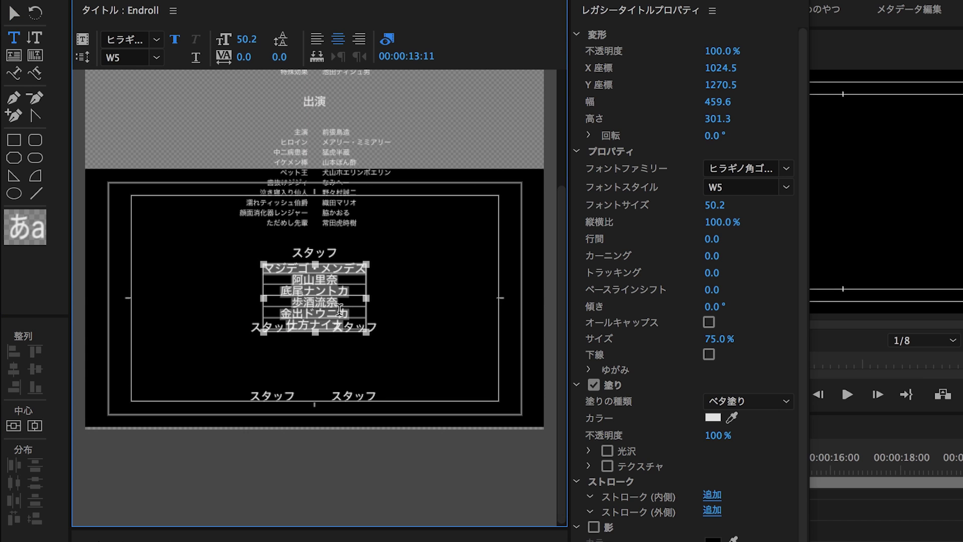
click(252, 39)
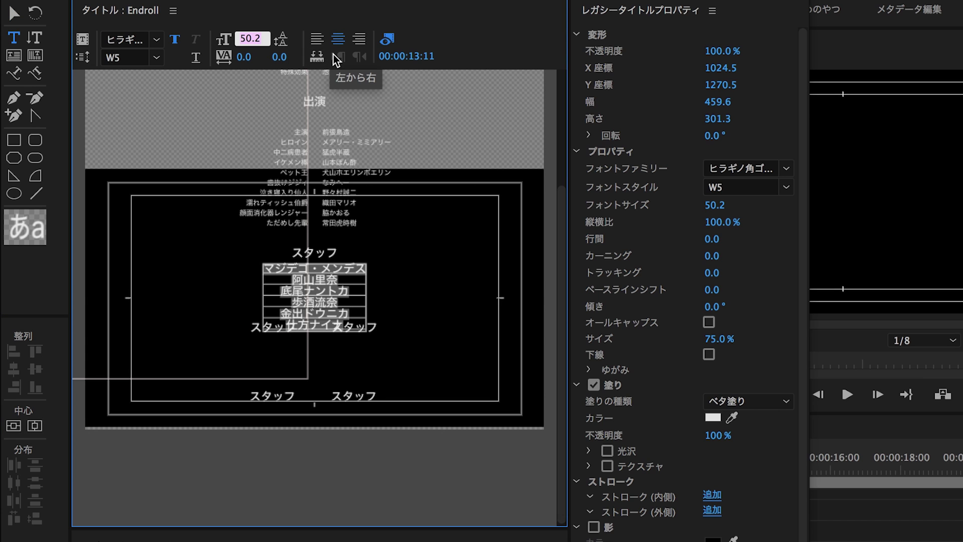
text(30)
key(Return)
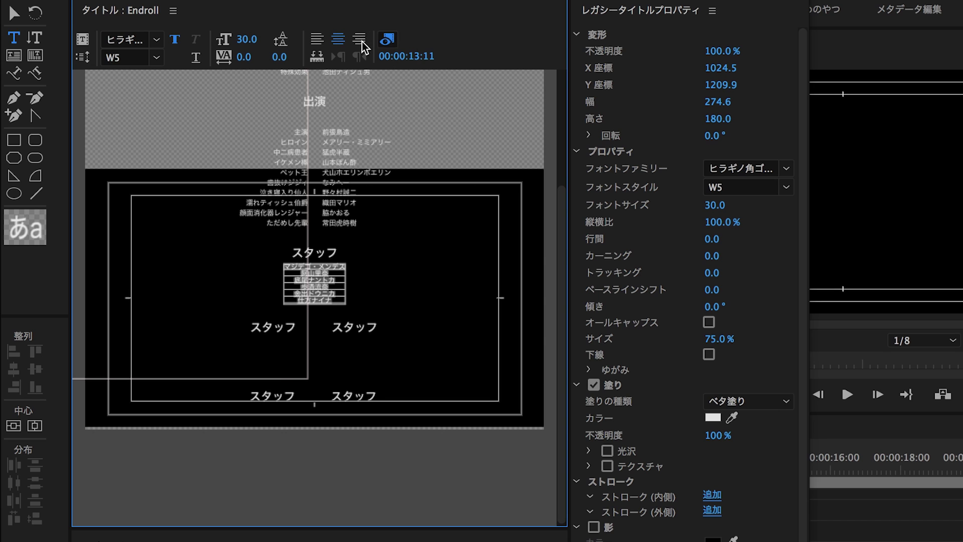
click(279, 56)
text(15)
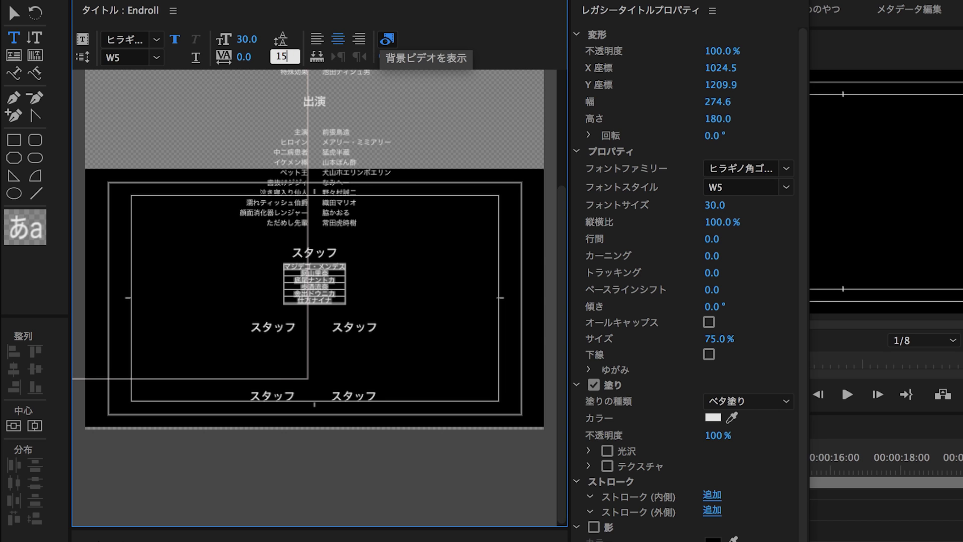
key(Return)
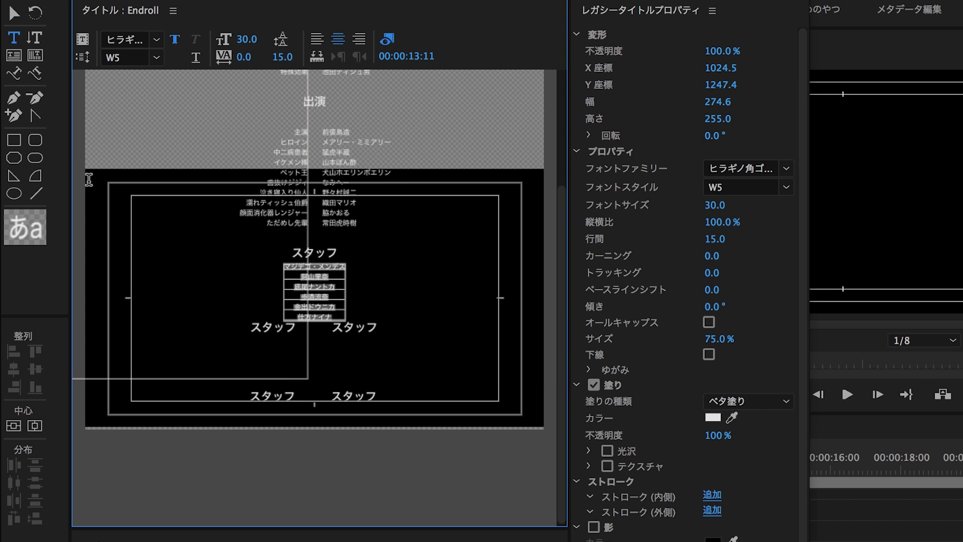
click(14, 12)
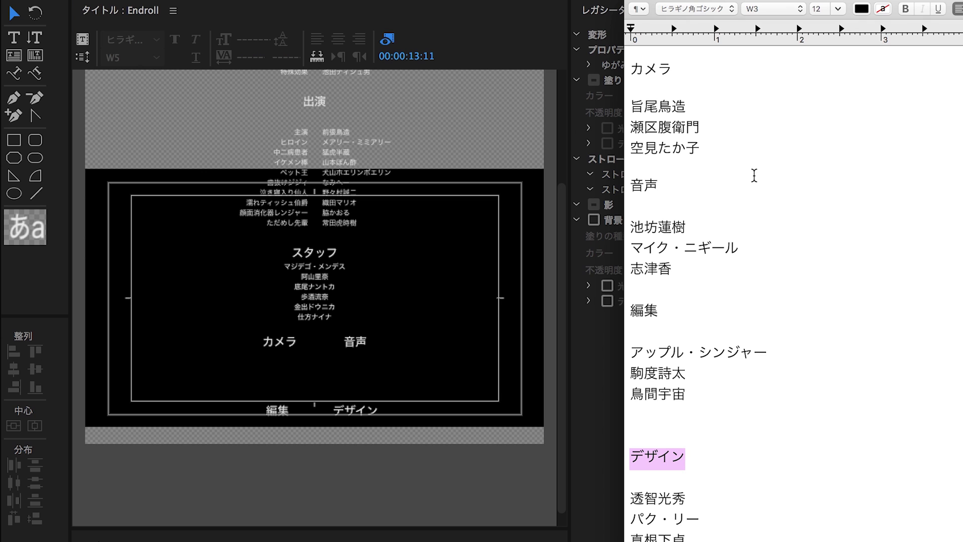
Put the three camera crew names into a new text box under the カメラ heading.
drag(712, 152, 632, 108)
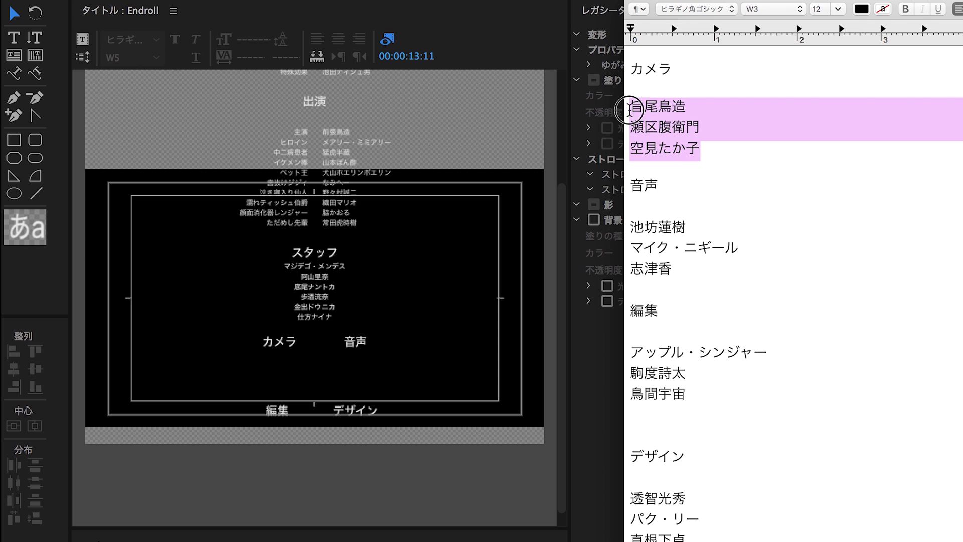
click(323, 361)
mouse_move(317, 298)
mouse_down()
mouse_move(280, 377)
mouse_move(289, 385)
mouse_up()
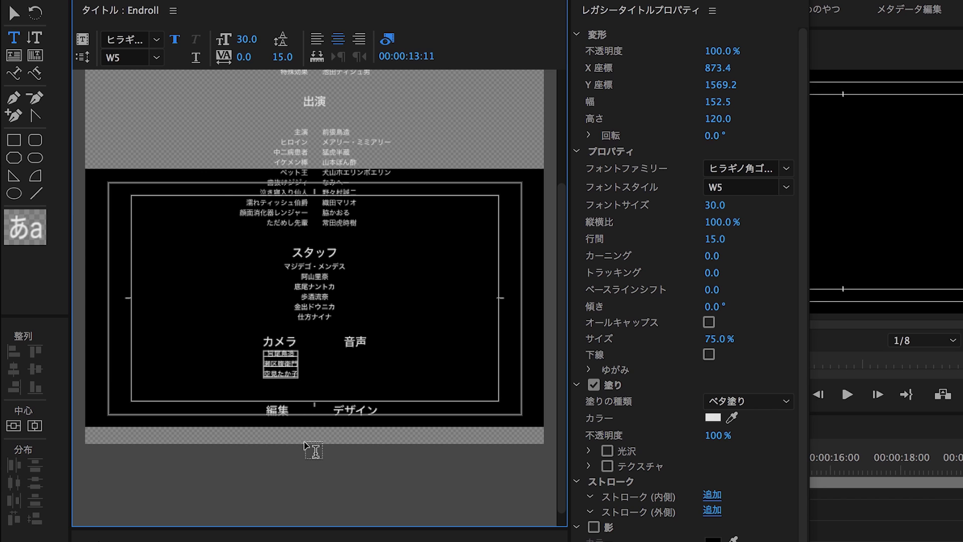
click(14, 14)
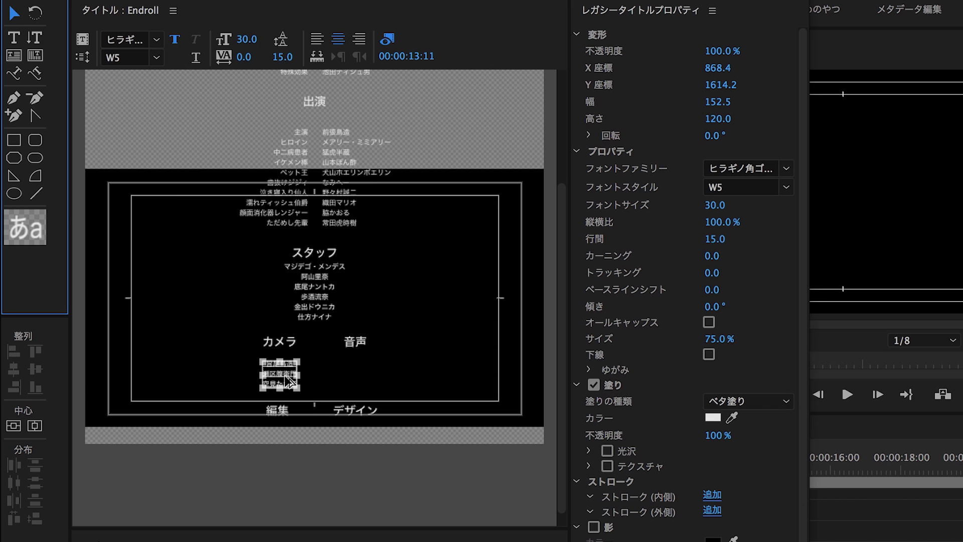
Alt-drag a copy of the names block under 音声 and copy the three sound crew names.
click(287, 381)
drag(286, 378, 361, 375)
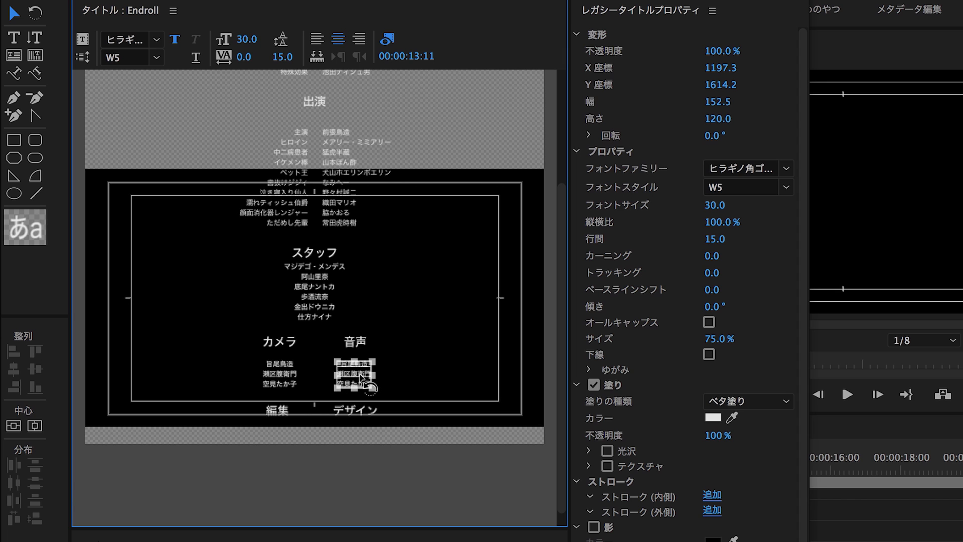
key(super+Tab)
drag(708, 281, 631, 232)
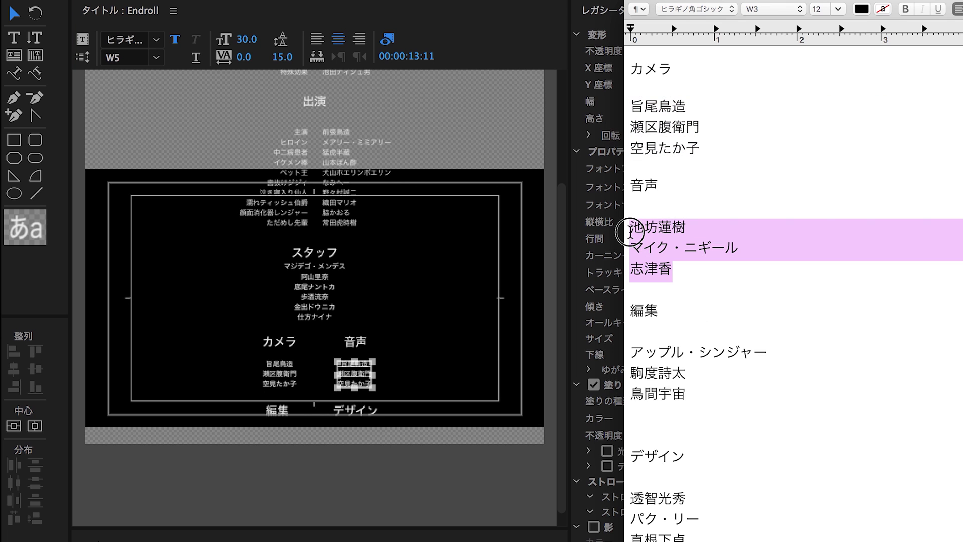
key(super+Tab)
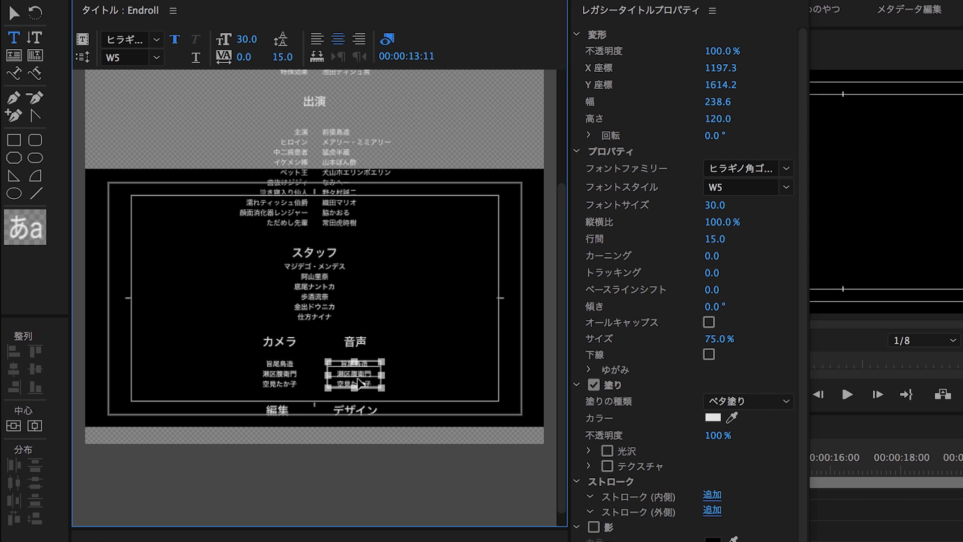
Duplicate both the カメラ and 音声 name blocks down under 編集 and デザイン.
click(17, 15)
mouse_move(253, 354)
mouse_down()
mouse_move(354, 385)
mouse_move(362, 445)
mouse_up()
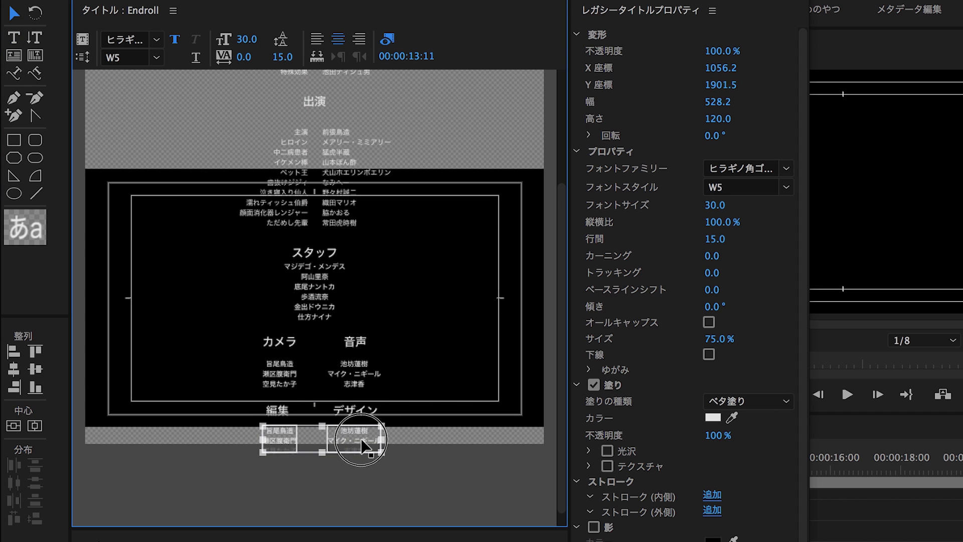
drag(363, 445, 362, 444)
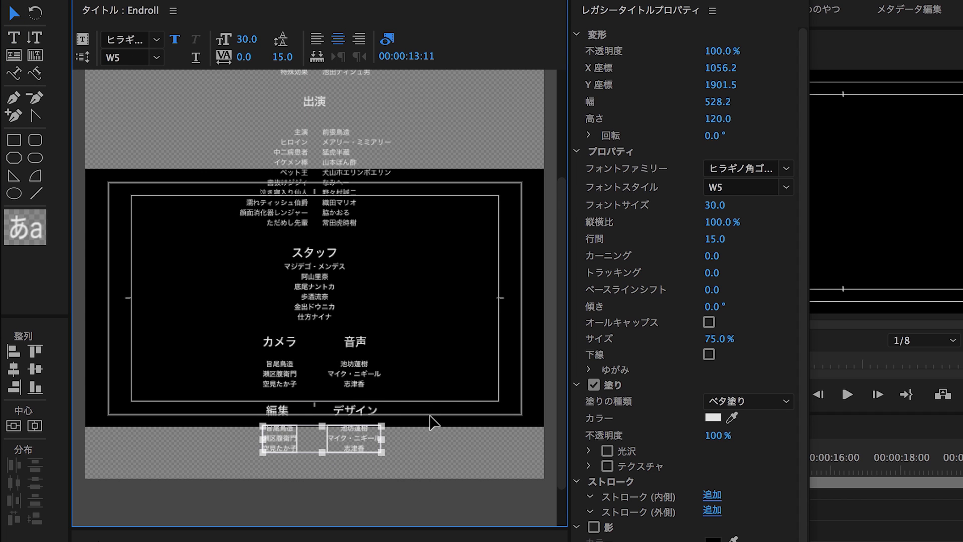
Replace the block under 編集 with the three editing crew names.
key(super+Tab)
drag(705, 400, 622, 349)
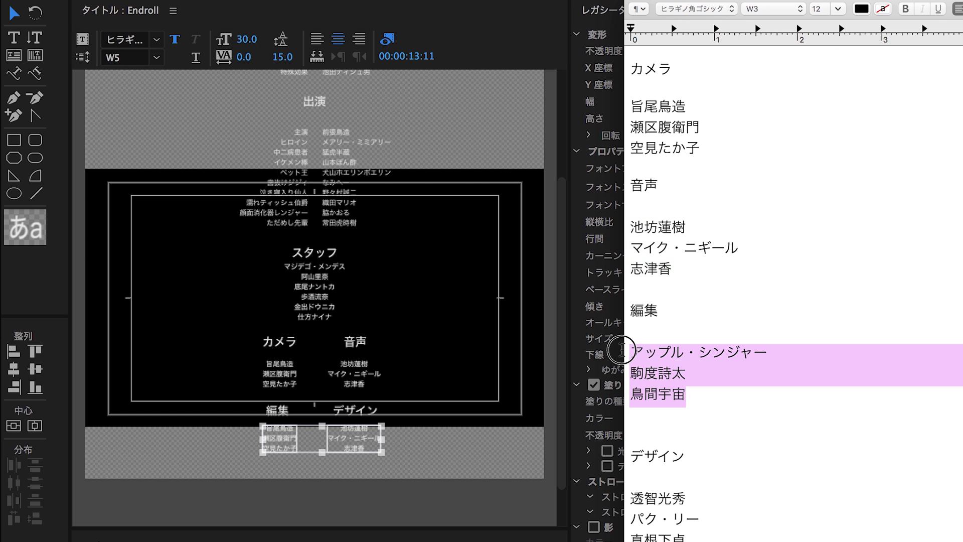
click(602, 350)
click(225, 456)
click(290, 442)
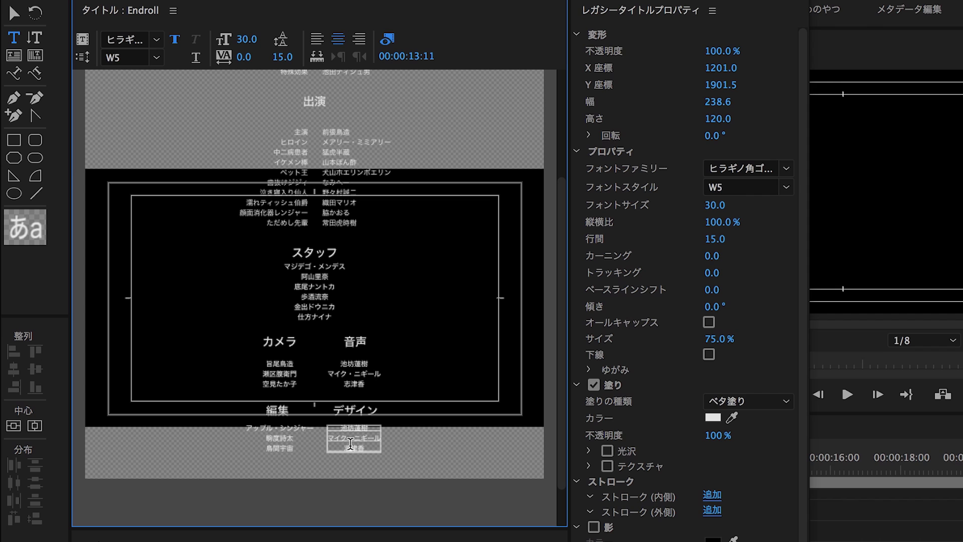
Replace the block under デザイン with the three design crew names and save the project.
key(super+Tab)
drag(688, 536, 626, 503)
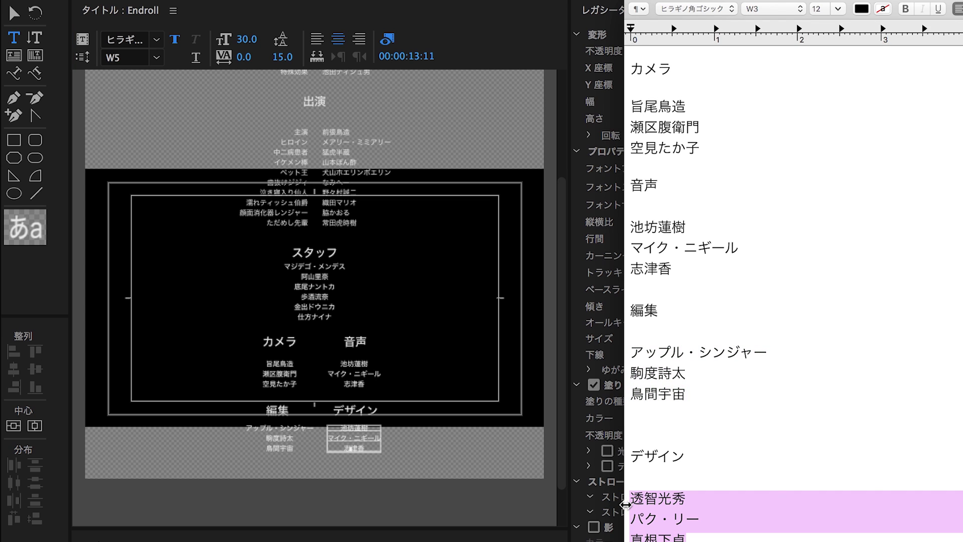
click(365, 439)
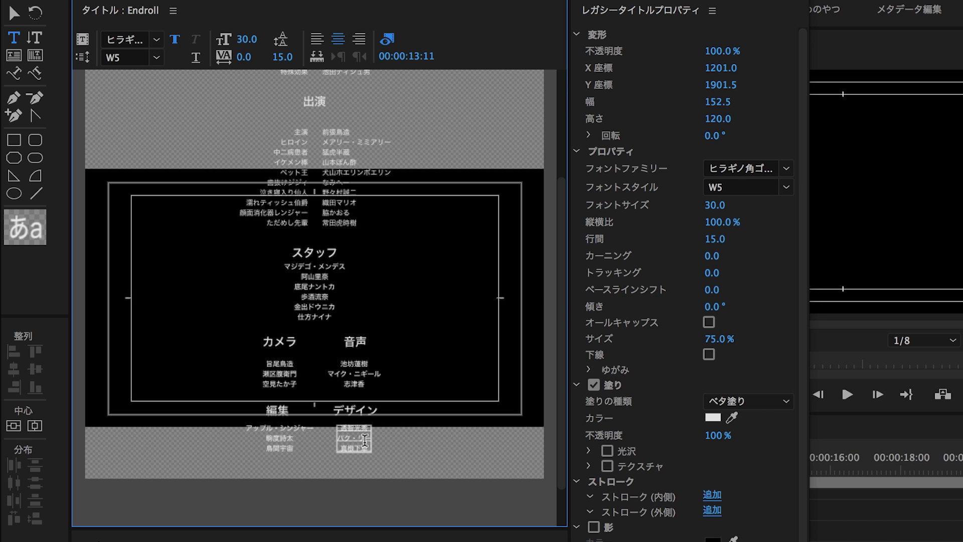
scroll(351, 276, up, 3)
key(super+s)
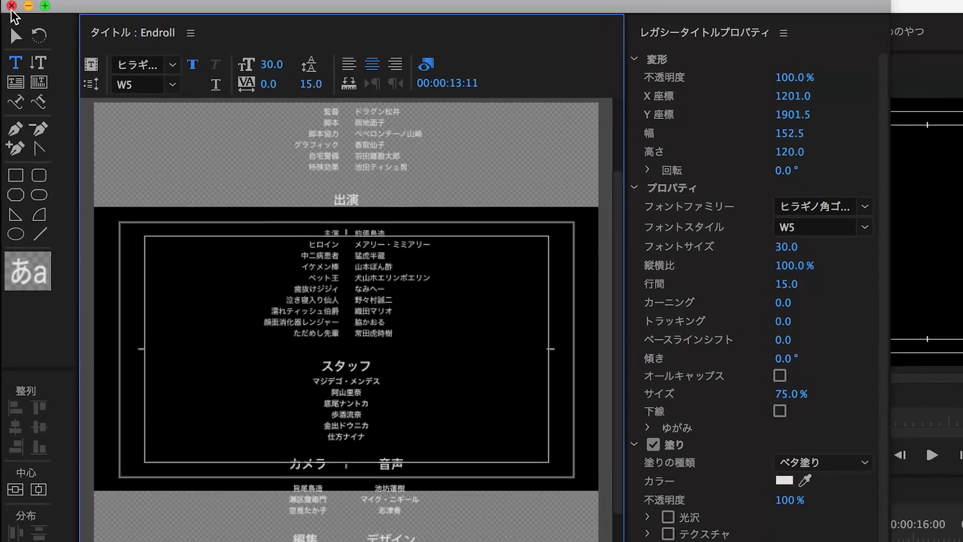
Drop the Endroll title onto V1 right after the sunset clip and preview it.
click(10, 10)
drag(103, 246, 670, 452)
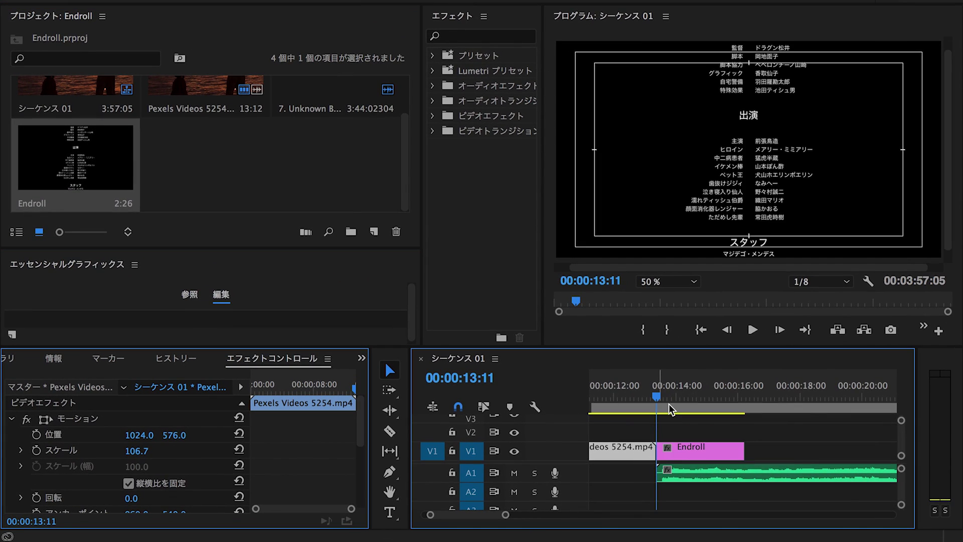
key(space)
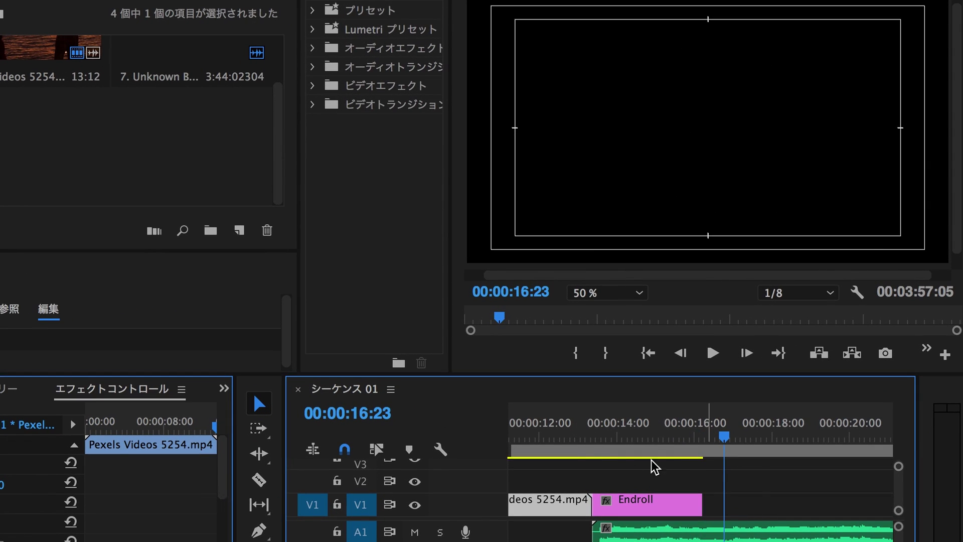
click(577, 439)
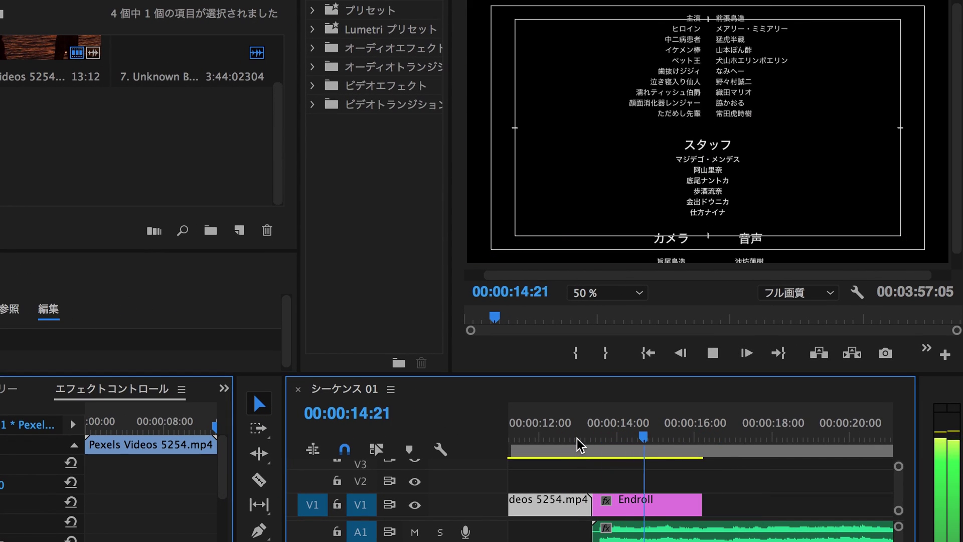
key(space)
Replay the credits from just before they start, then open the Endroll clip.
click(577, 439)
key(space)
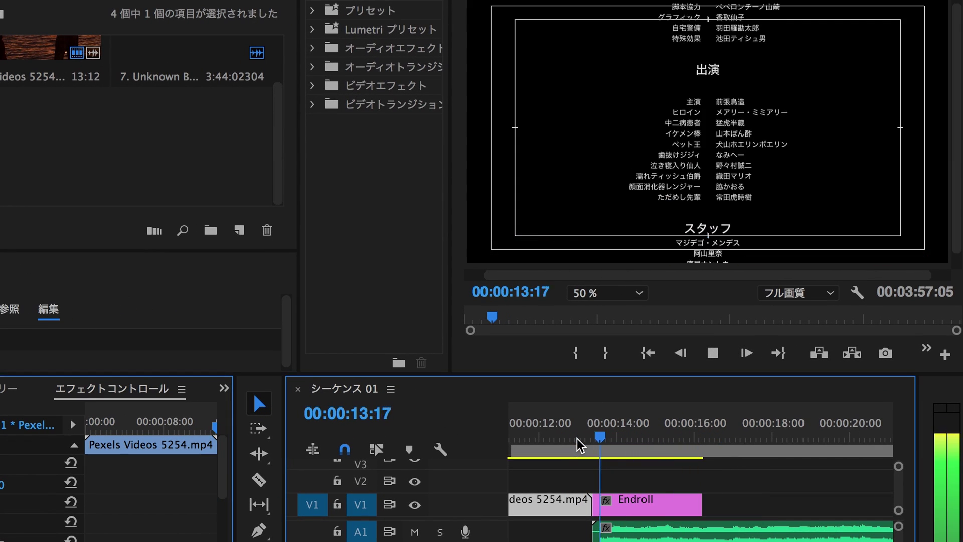
key(space)
click(609, 441)
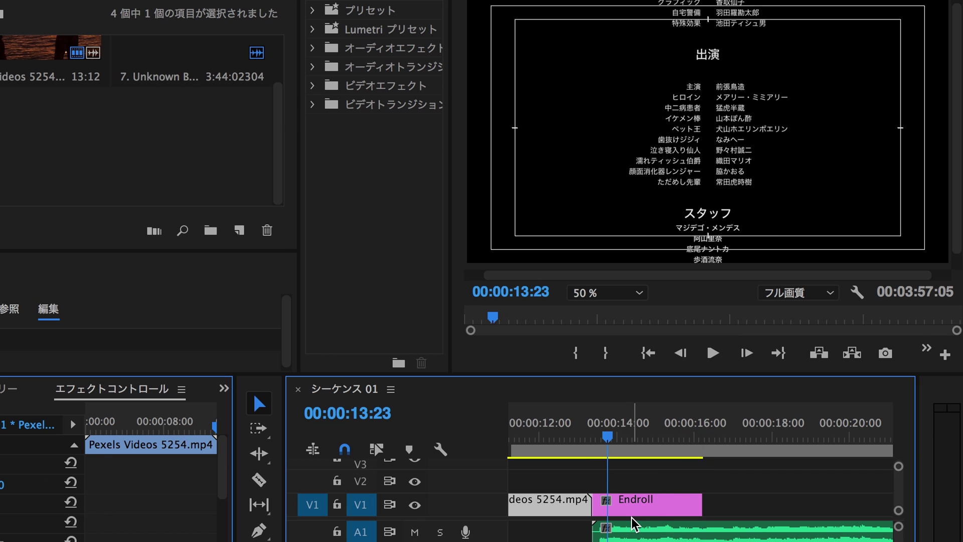
click(636, 506)
double_click(635, 509)
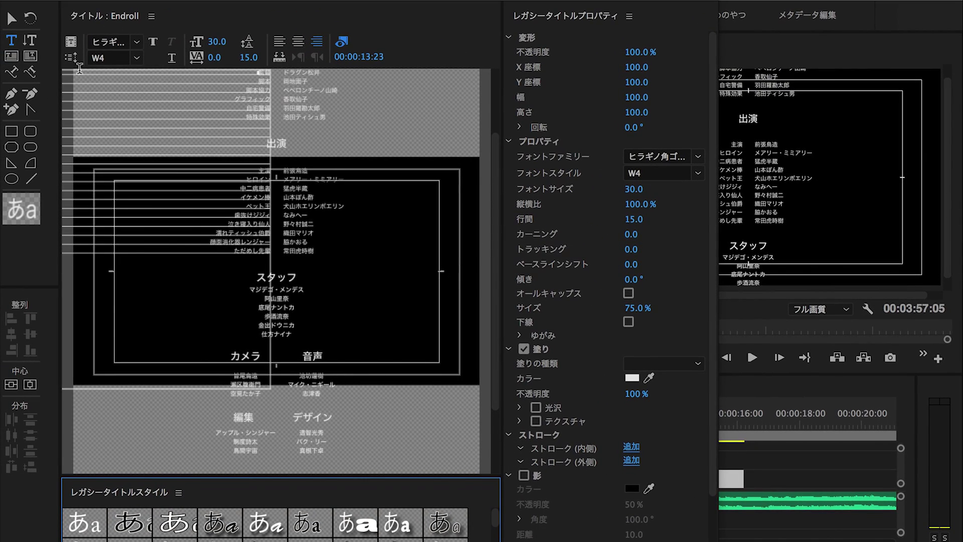
Set the Endroll roll to start and end off-screen, then close the title editor.
click(74, 63)
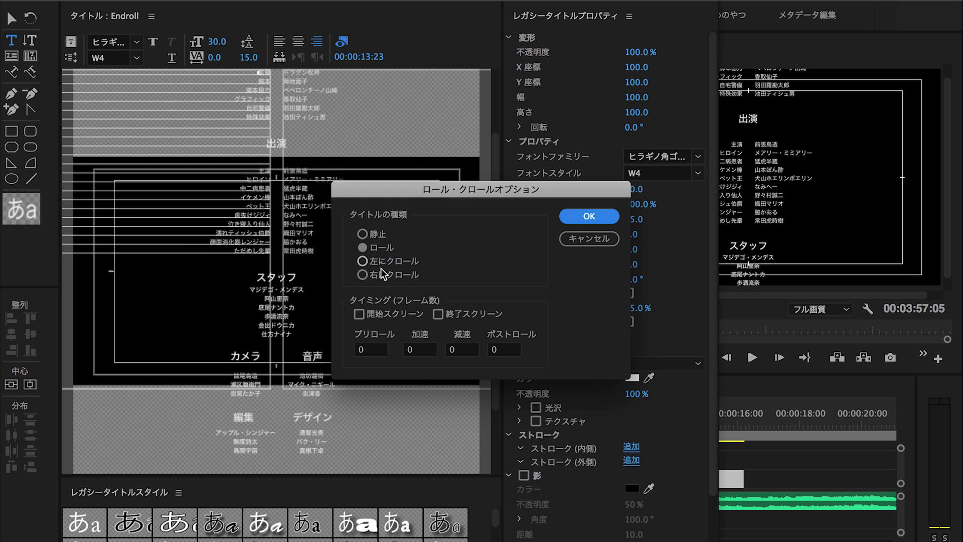
click(359, 314)
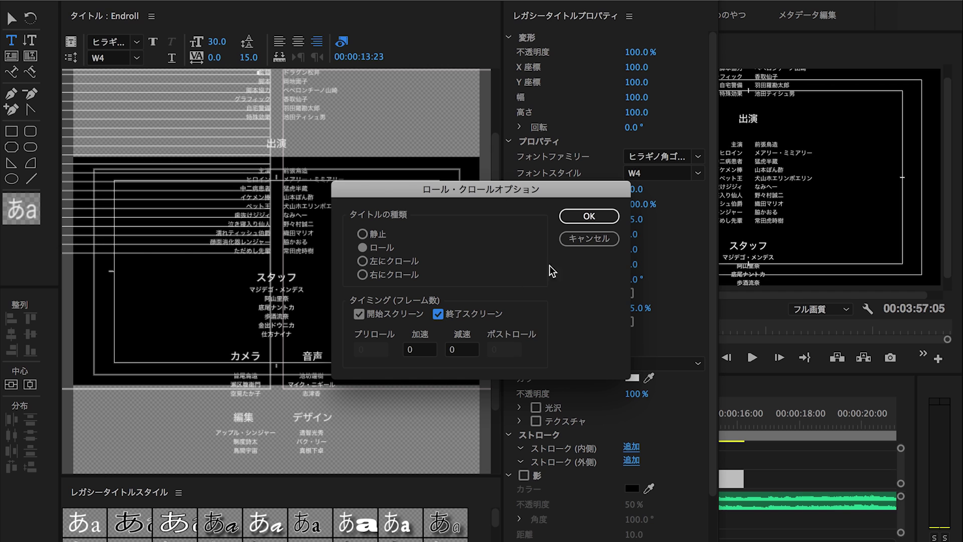
click(577, 221)
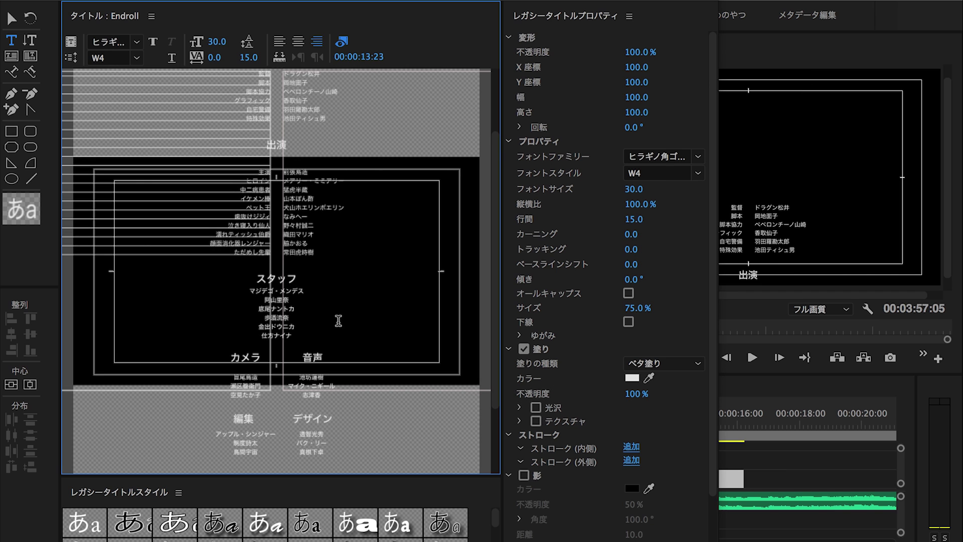
scroll(339, 321, down, 2)
click(14, 2)
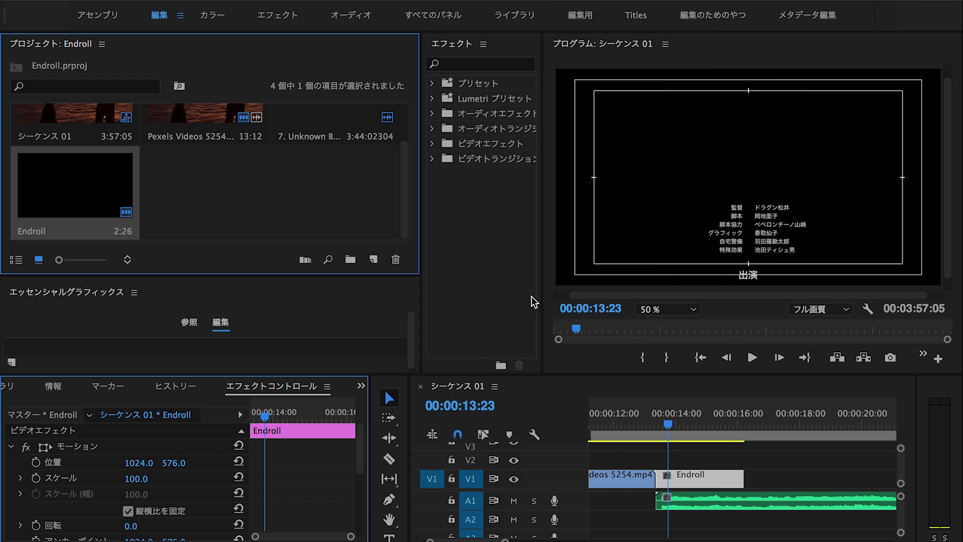
Play the credits roll from the end of the sunset clip to check it.
drag(654, 433, 641, 437)
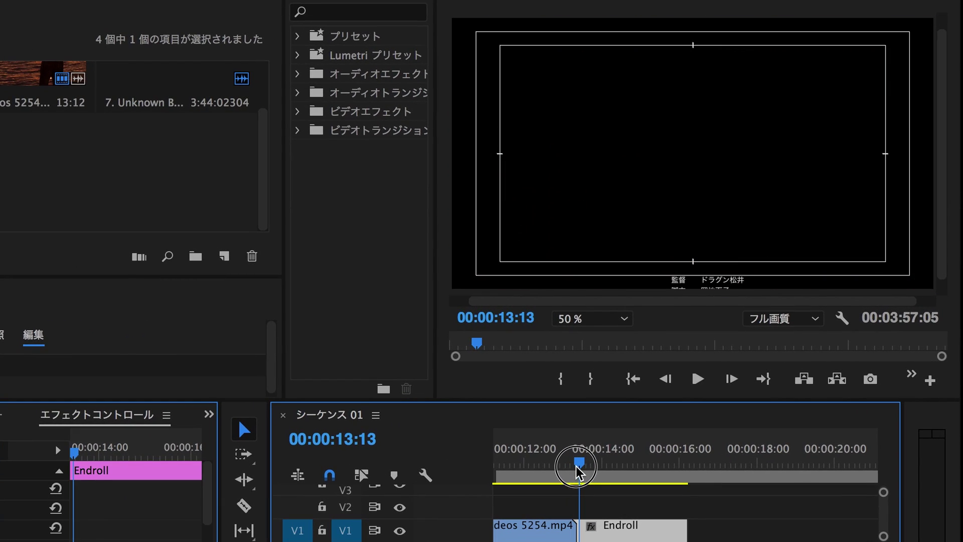
drag(642, 437, 654, 439)
drag(592, 472, 567, 468)
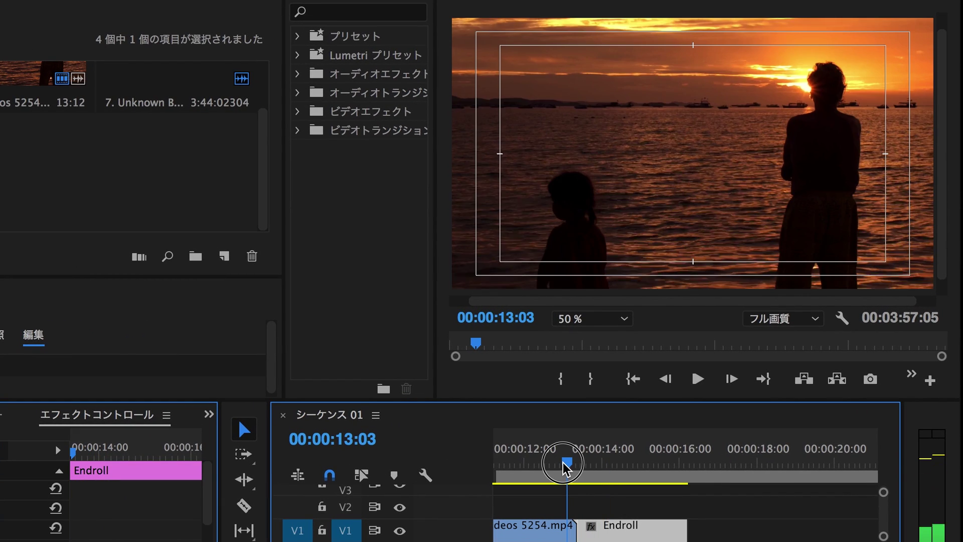
key(space)
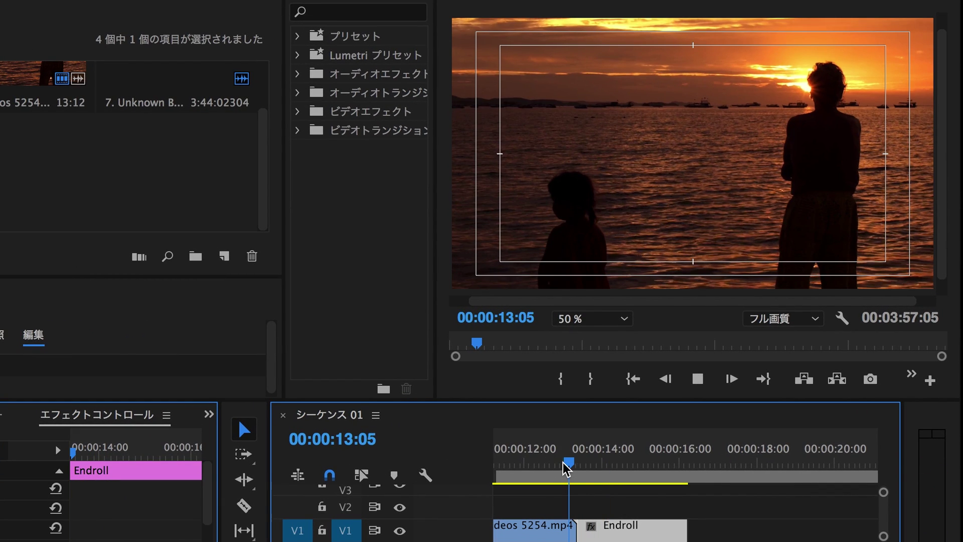
click(566, 469)
key(space)
key(space)
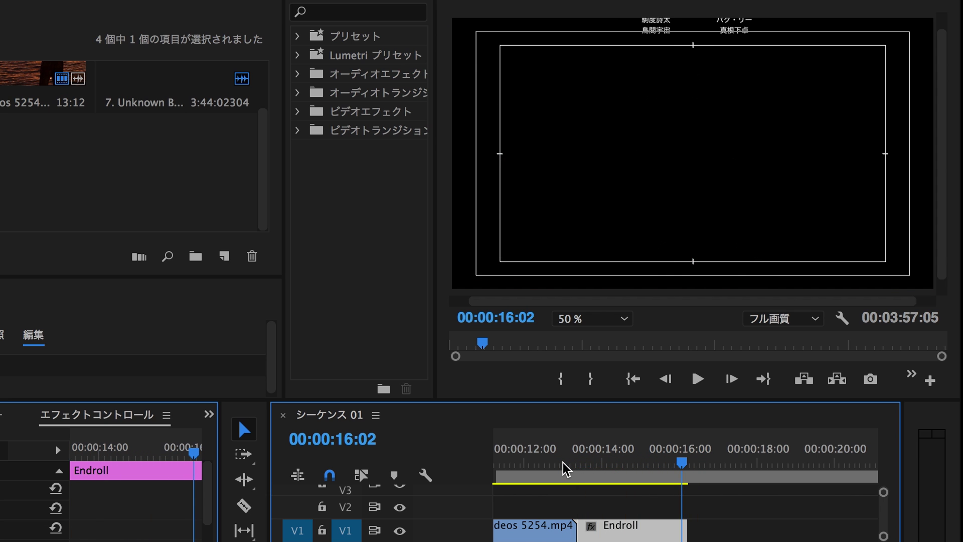
Extend the Endroll clip to about 18 seconds, ending near 00:00:32, and play it through.
key(minus)
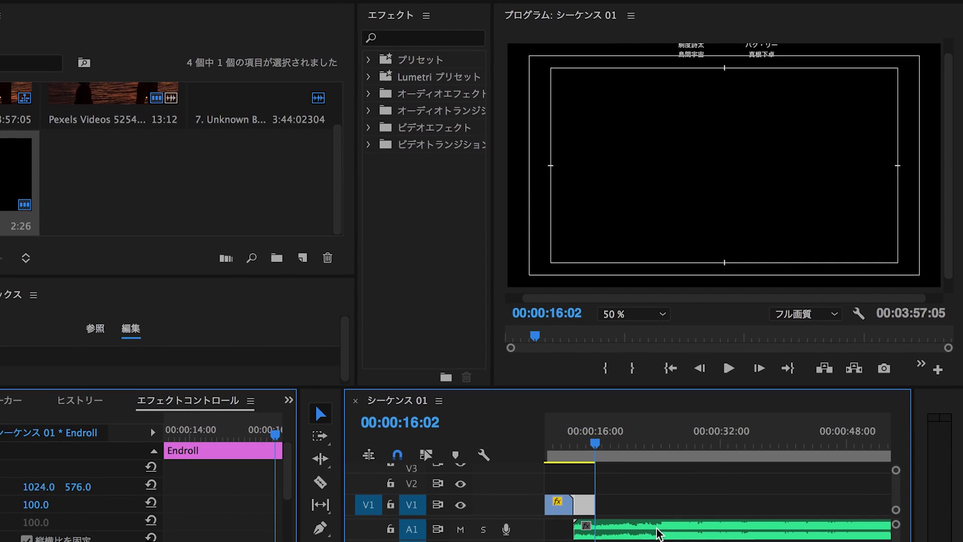
drag(609, 504, 726, 504)
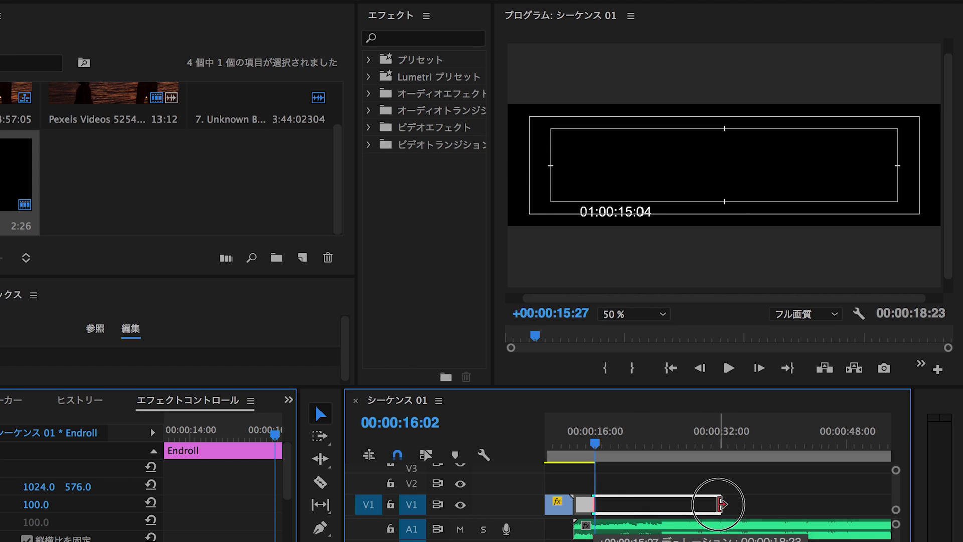
key(space)
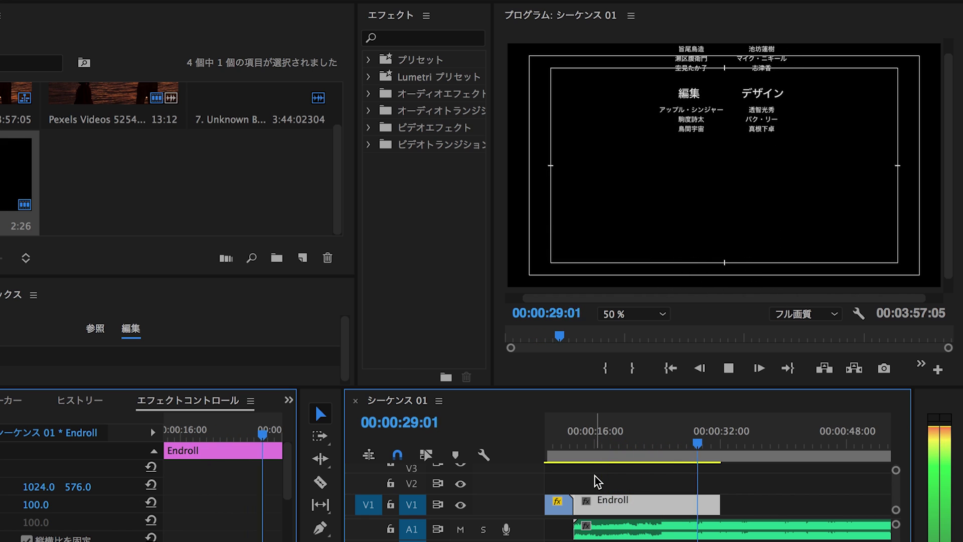
key(space)
key(equal)
key(equal)
key(Left)
key(Left)
key(Left)
key(Left)
key(Left)
key(Left)
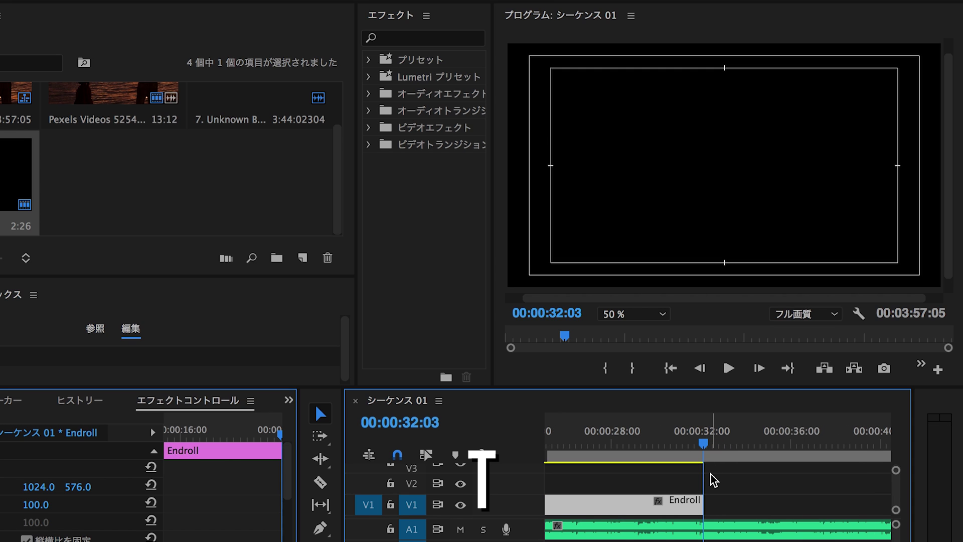
Add a text title reading あくしょんプラネット in the Program monitor at the playhead.
key(t)
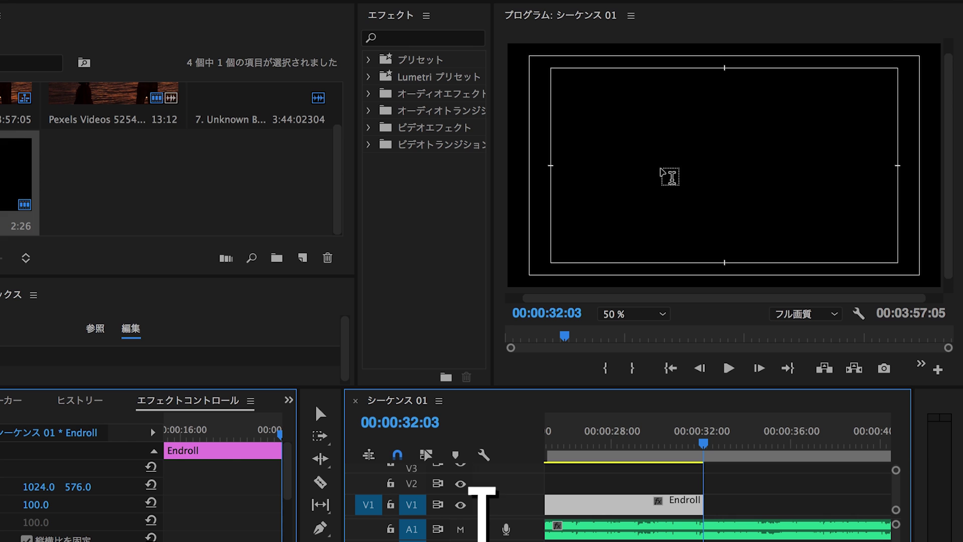
click(650, 169)
text(提供)
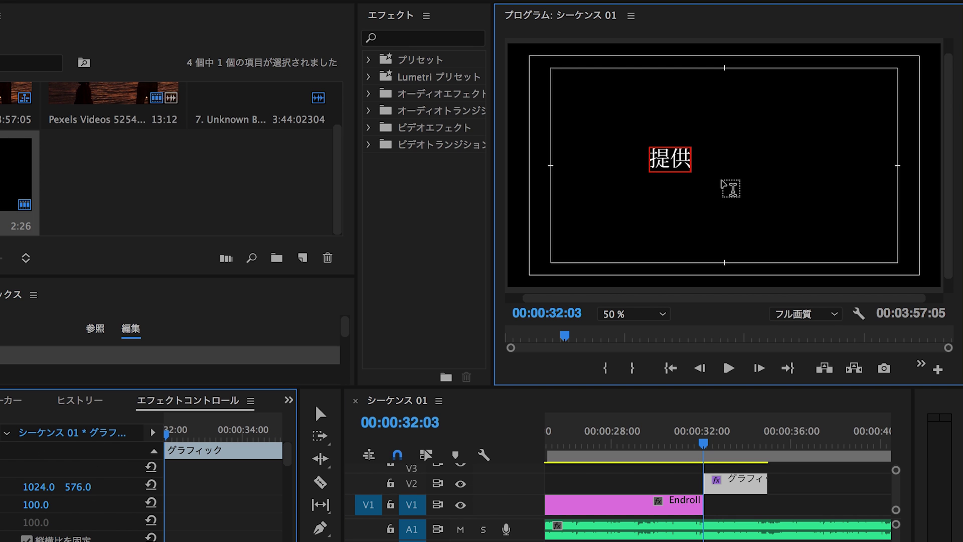
text( あくしょんプラネット)
key(Escape)
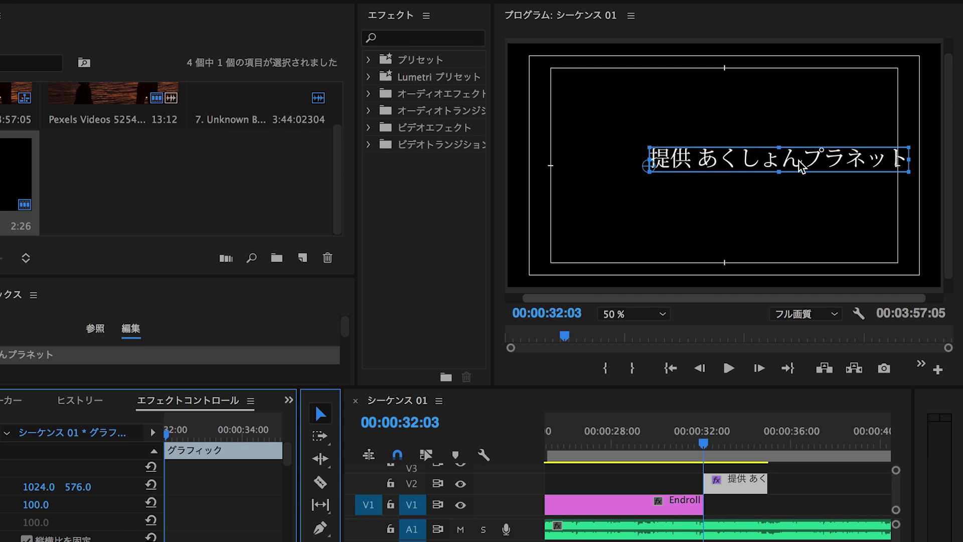
Try Hiragino Kaku Gothic fonts and settle on Hiragino Kaku Gothic Pro for the sponsor title.
key(t)
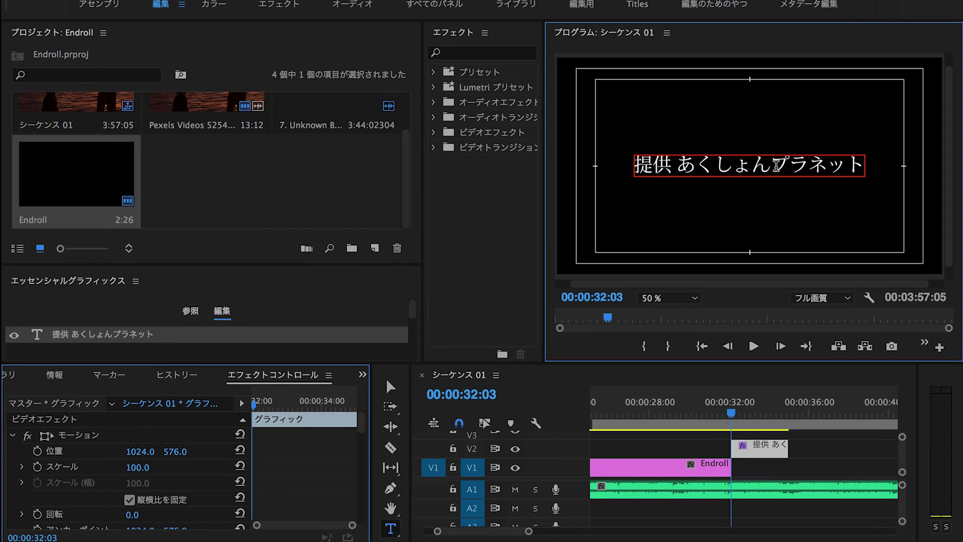
scroll(89, 500, down, 1)
click(141, 436)
scroll(119, 351, down, 10)
scroll(119, 351, down, 10)
scroll(120, 346, up, 10)
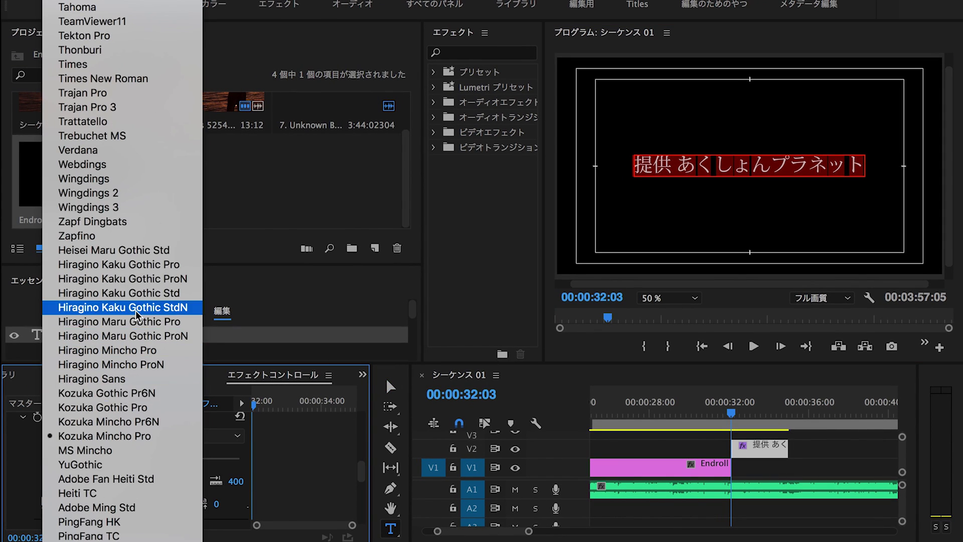
click(132, 306)
click(140, 435)
scroll(133, 239, up, 5)
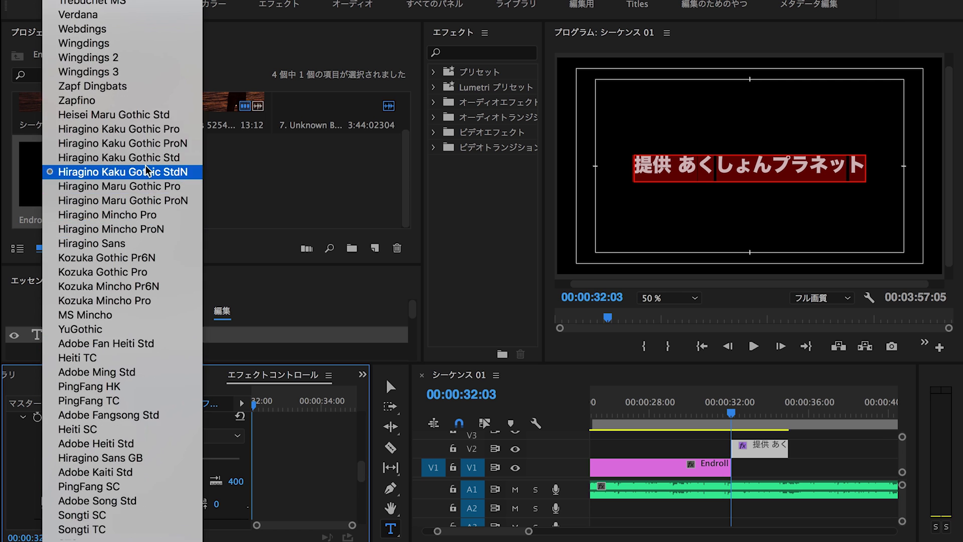
click(133, 171)
click(161, 444)
scroll(121, 251, down, 10)
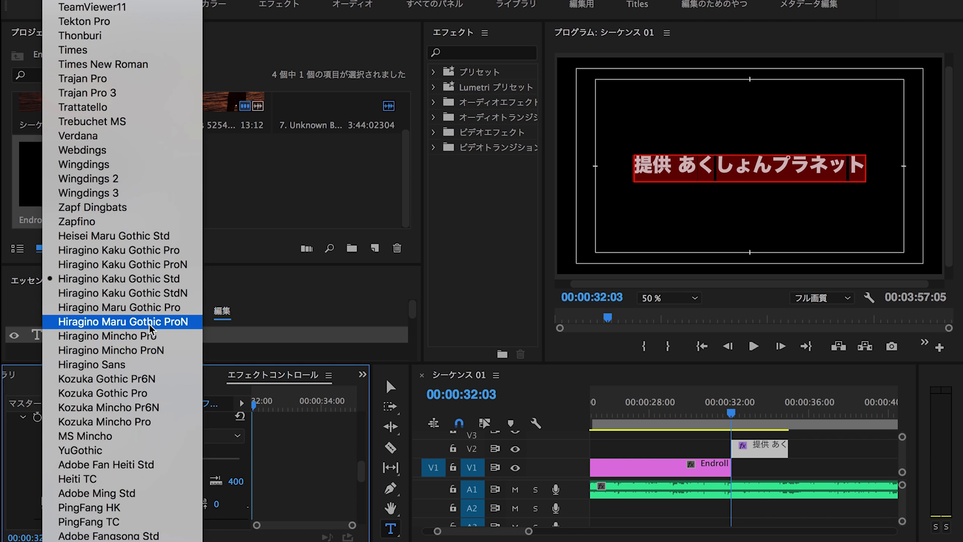
click(150, 250)
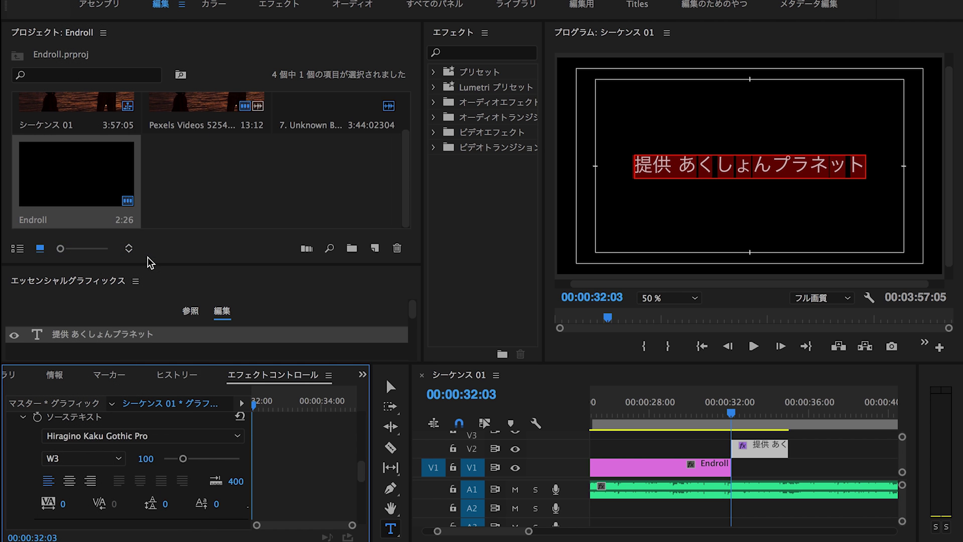
Set the sponsor title to size 75, separate 提供 from the name, and centre-align it.
click(174, 458)
drag(181, 460, 178, 459)
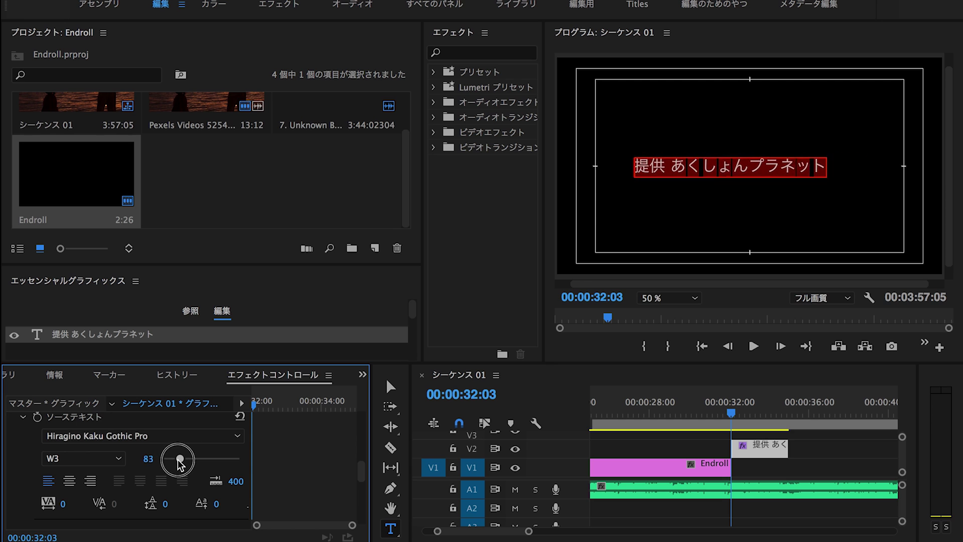
click(672, 167)
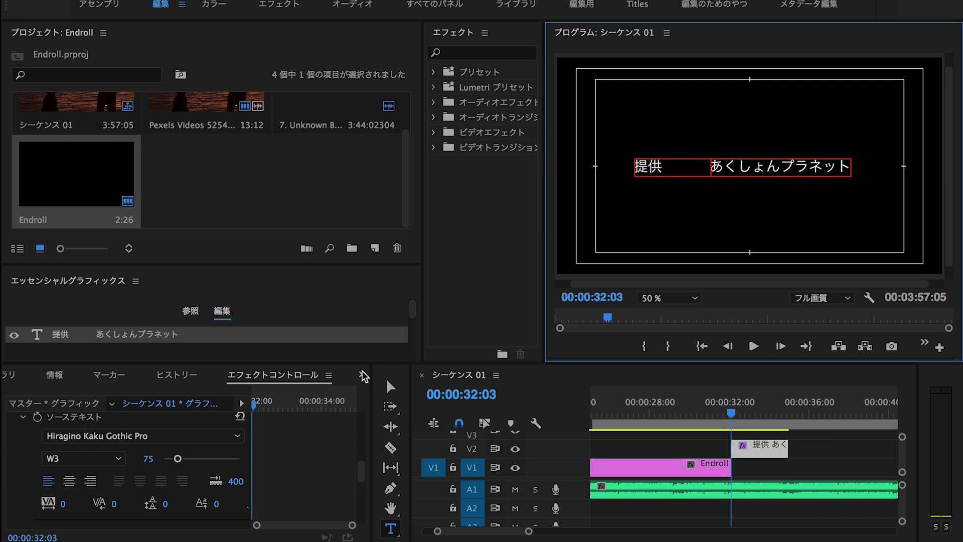
click(69, 481)
scroll(31, 483, down, 5)
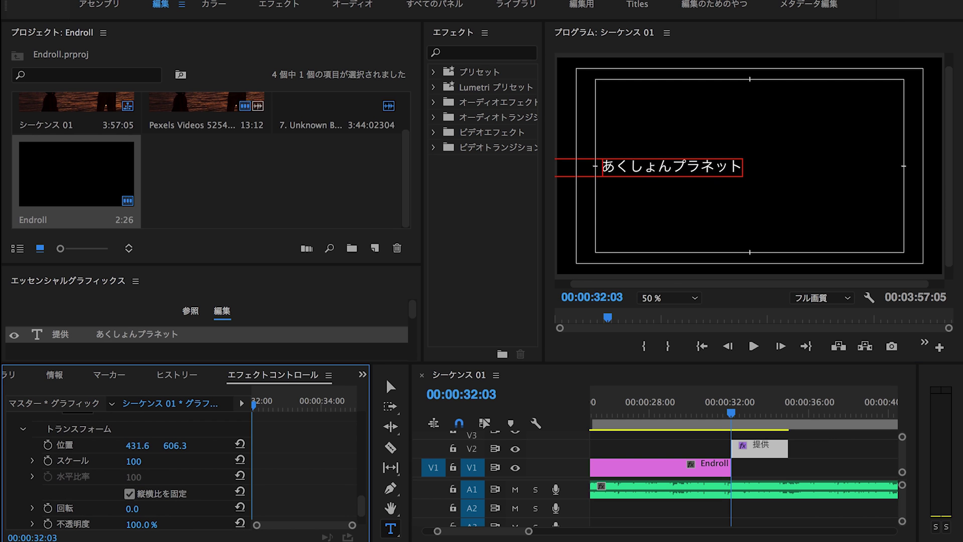
Remove an extra space from the 提供 title and bring it back into frame at X 1078.6.
drag(138, 445, 201, 445)
click(710, 173)
key(BackSpace)
scroll(26, 501, up, 5)
scroll(27, 501, down, 6)
scroll(26, 502, up, 2)
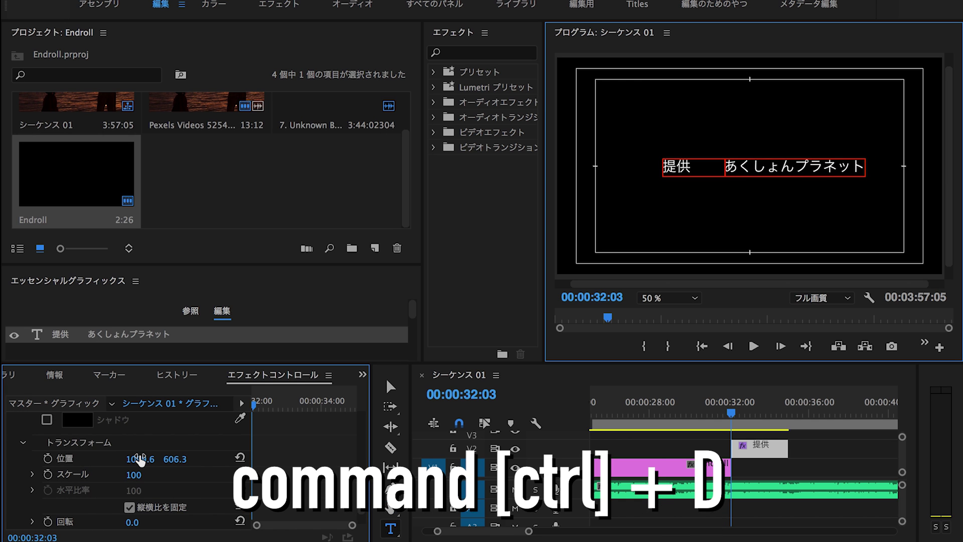
drag(139, 459, 140, 459)
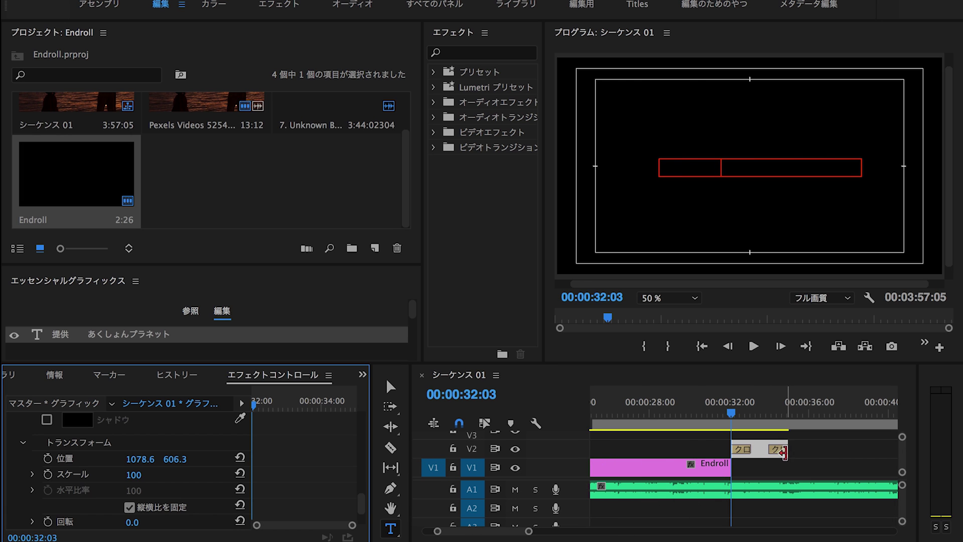
Move the sponsor title onto V1 right after Endroll, lengthen it slightly, and preview the transition into it.
drag(763, 454, 794, 460)
click(716, 409)
key(space)
key(space)
key(minus)
drag(677, 442, 705, 469)
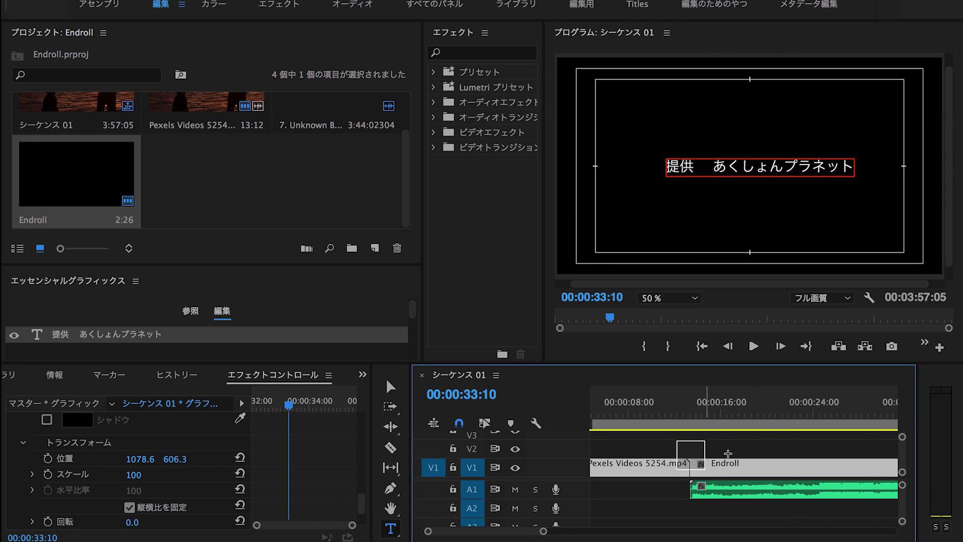
Slide the Pexels sunset clip right so it meets Endroll with no gap.
key(equal)
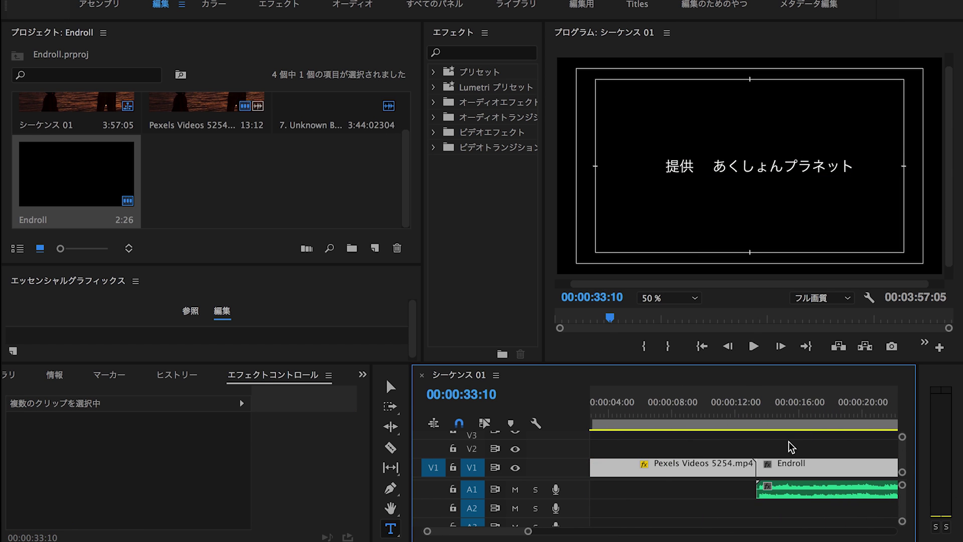
click(781, 447)
click(434, 147)
click(442, 223)
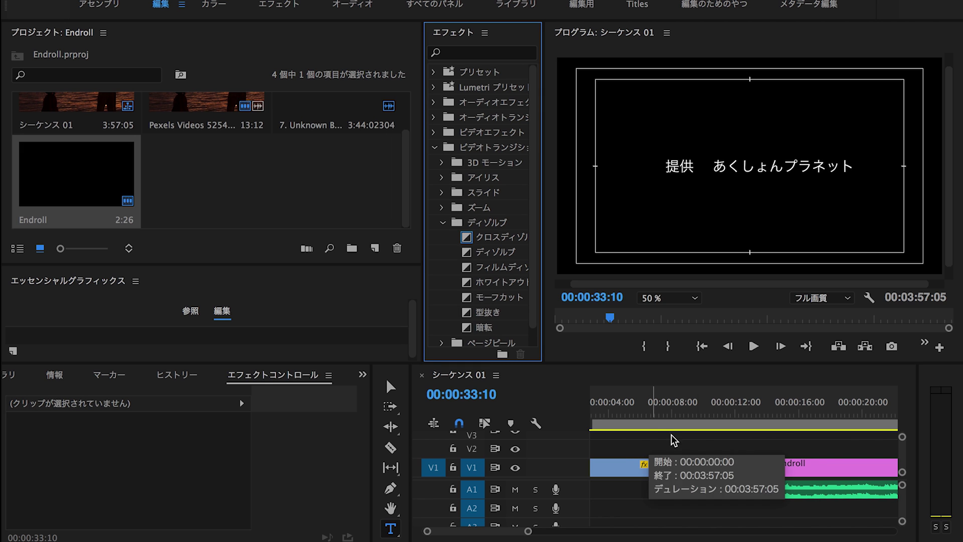
click(731, 468)
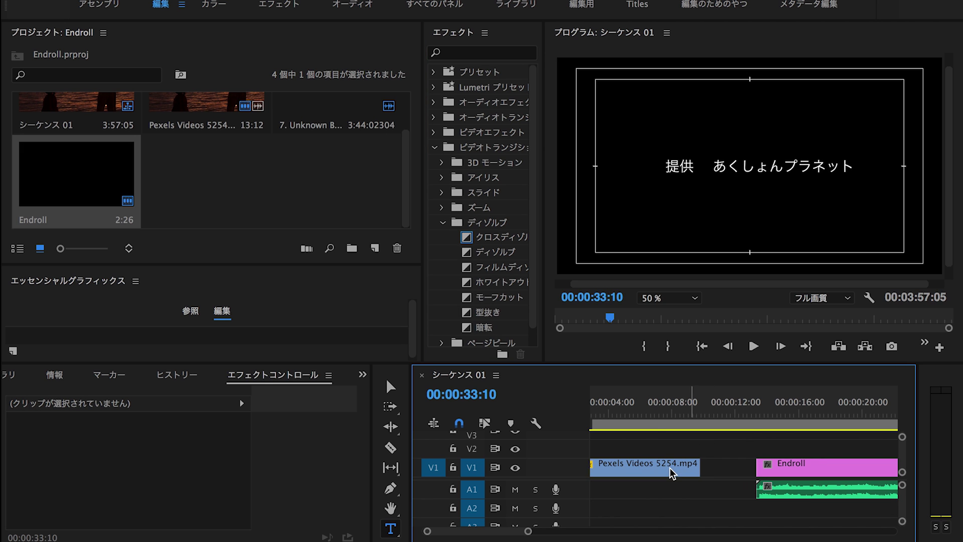
drag(672, 473, 728, 472)
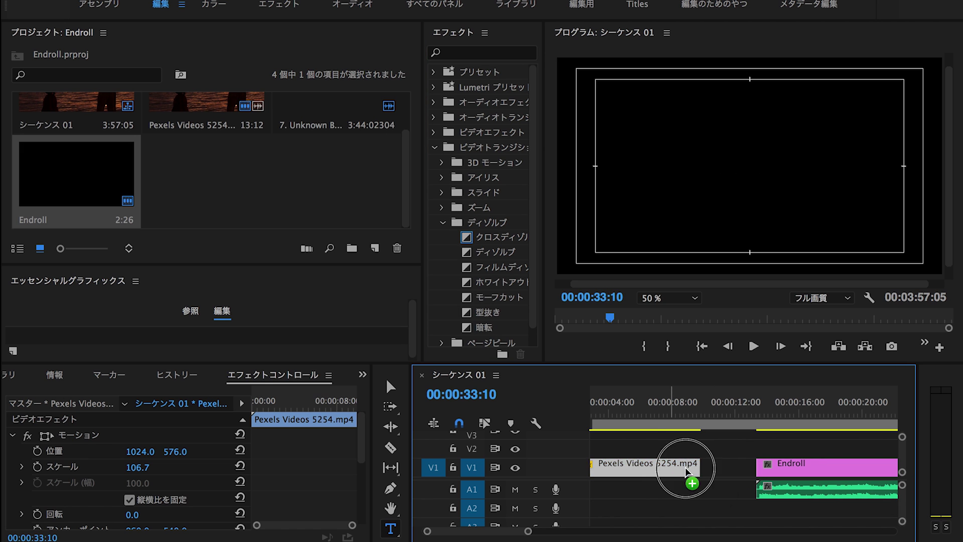
Add a Cross Dissolve at the edit point between the Pexels clip and Endroll.
click(496, 237)
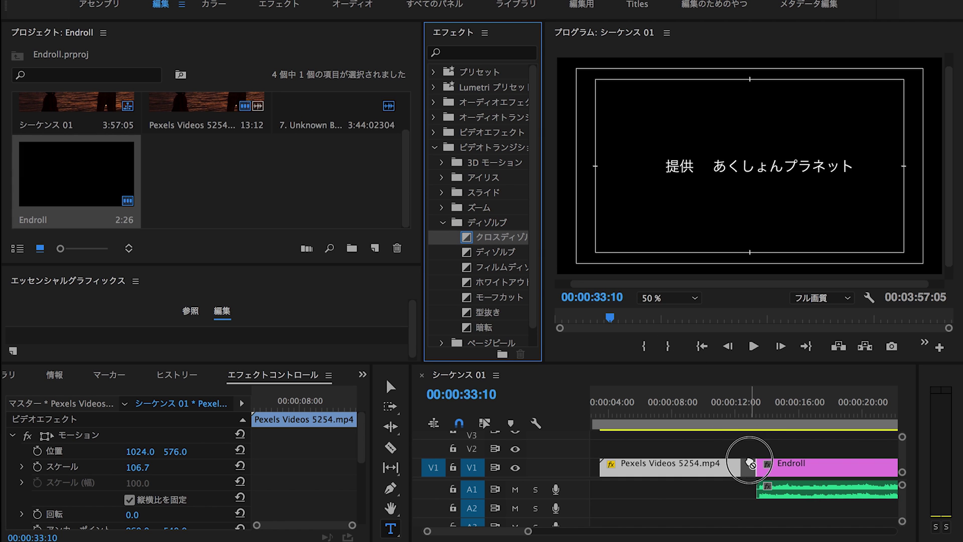
drag(754, 470, 759, 471)
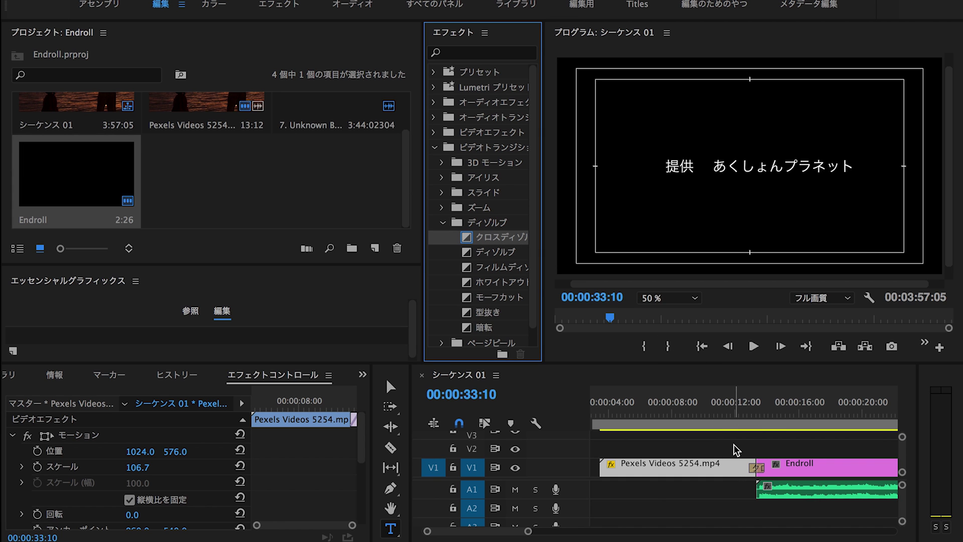
scroll(736, 450, up, 1)
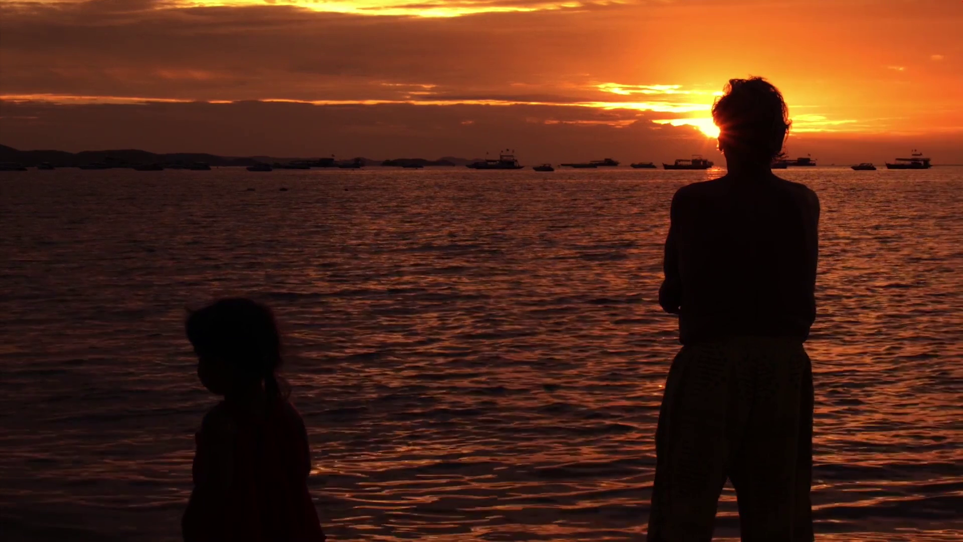